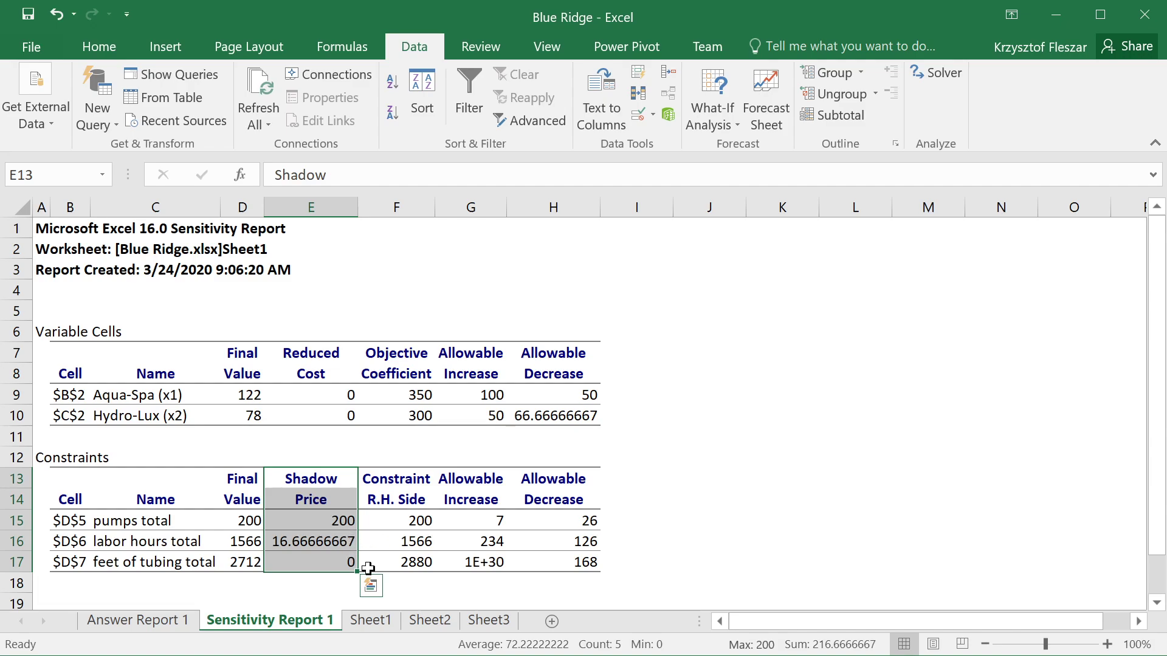
Review the names, right-hand sides and final values of the three constraints in the sensitivity report's Constraints table
{"action": "left_click", "coordinate": [331, 559]}
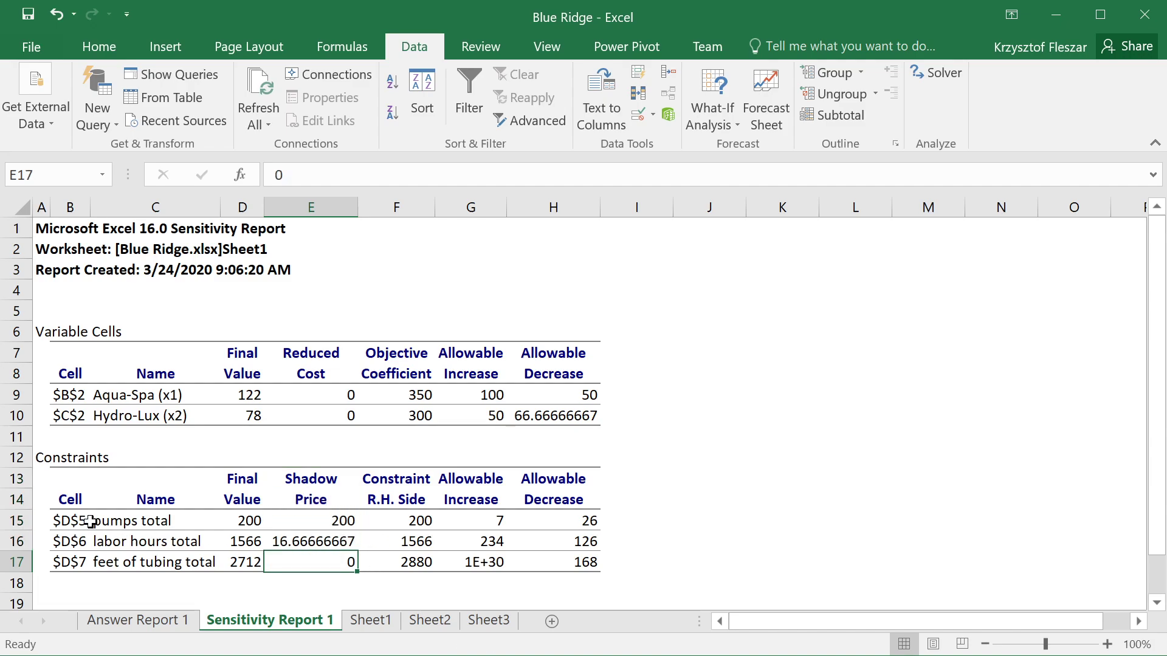
{"action": "left_click_drag", "start_coordinate": [107, 517], "coordinate": [161, 560]}
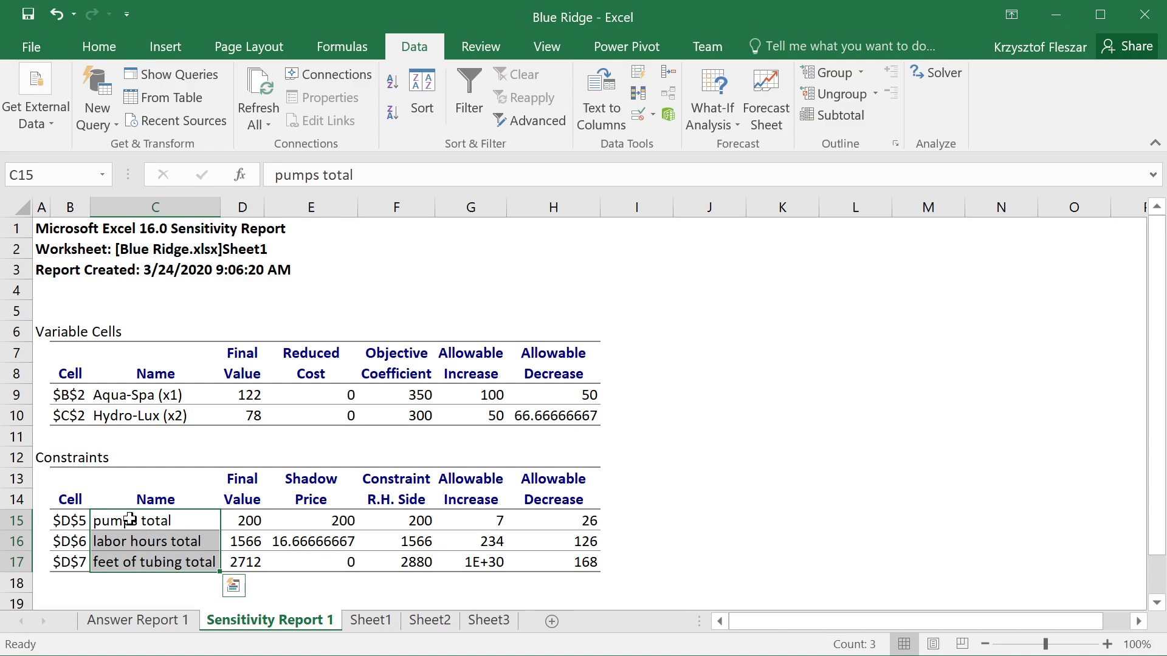
{"action": "left_click", "coordinate": [130, 519]}
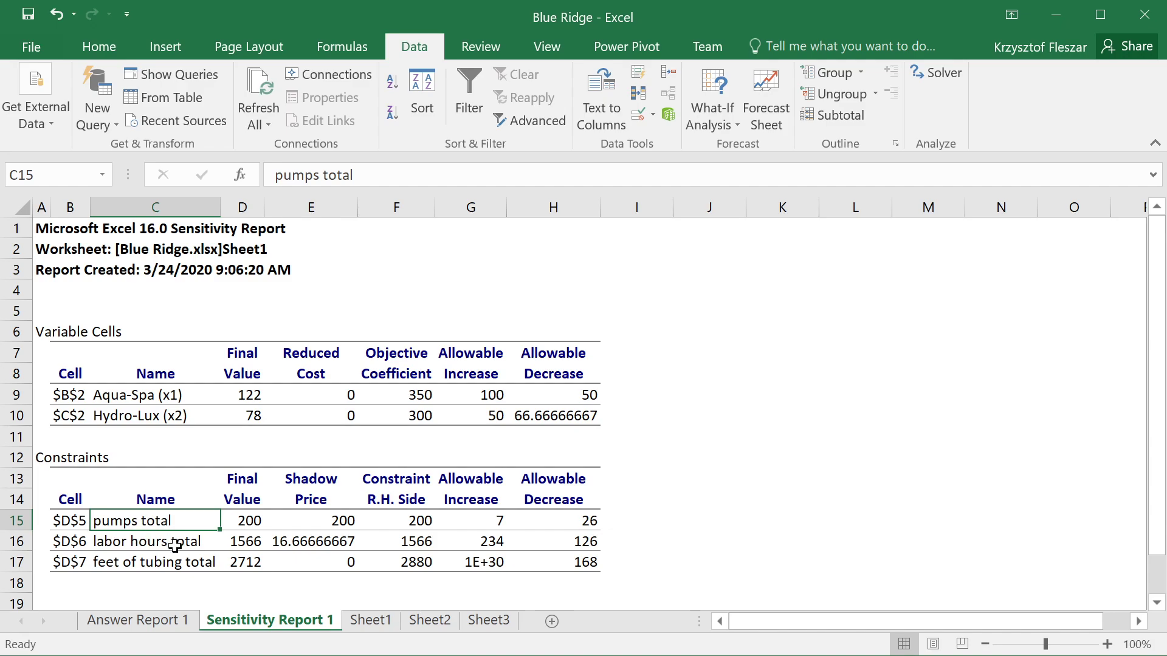
{"action": "left_click", "coordinate": [144, 548]}
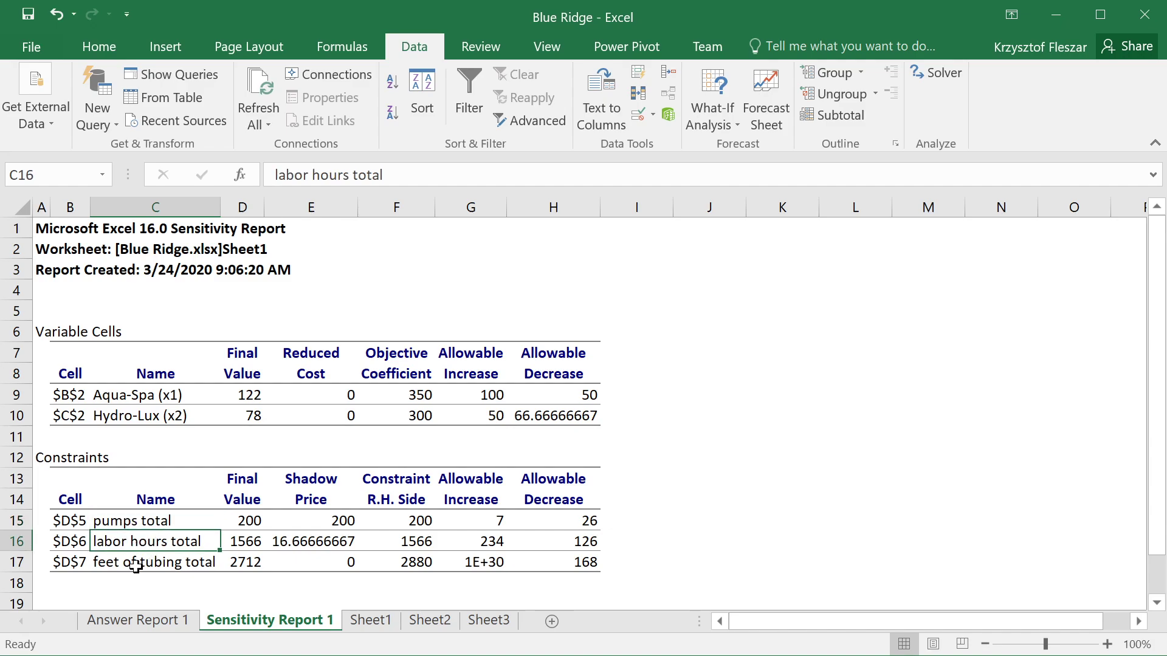
{"action": "left_click", "coordinate": [135, 567]}
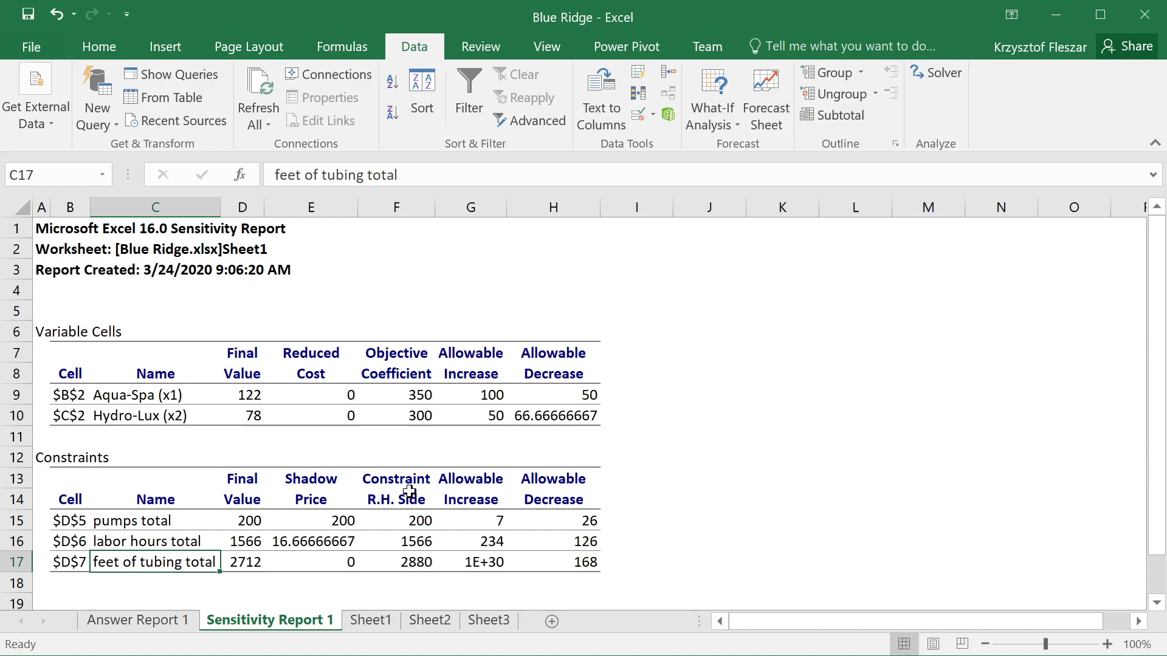
{"action": "left_click_drag", "start_coordinate": [409, 491], "coordinate": [406, 557]}
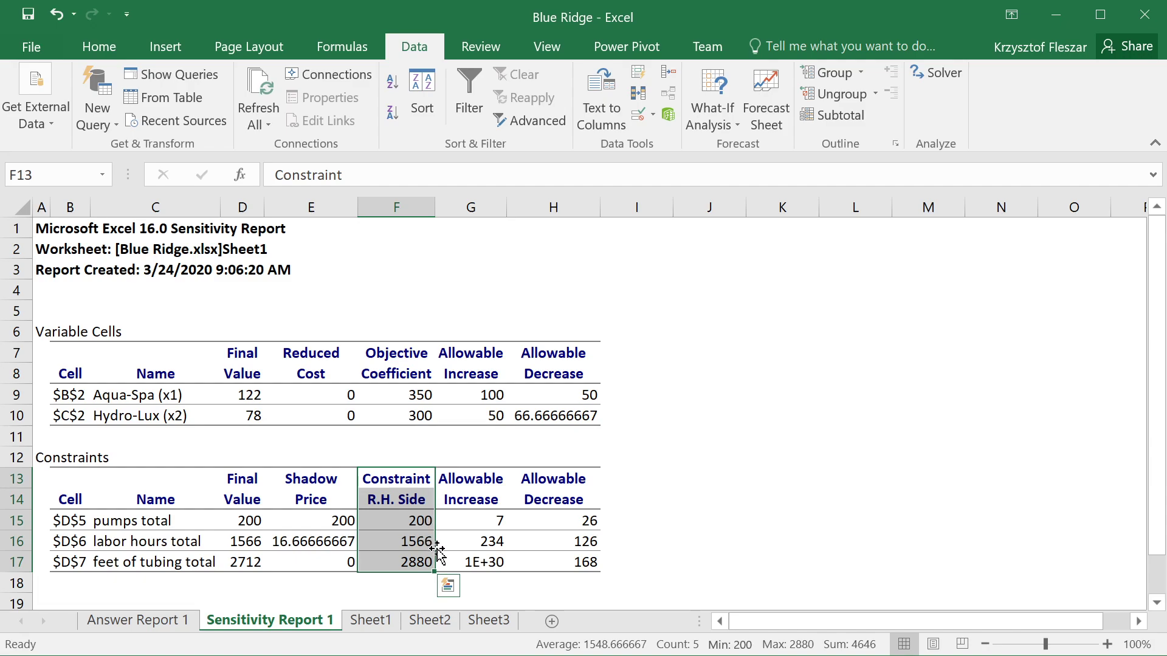
{"action": "left_click", "coordinate": [421, 565]}
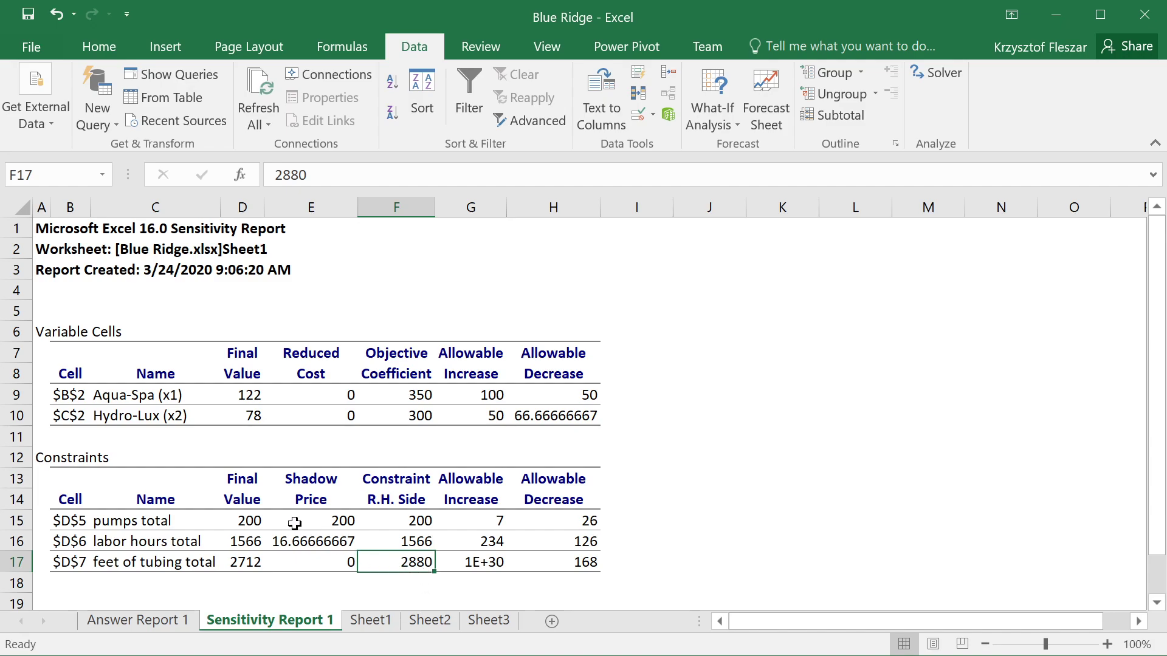
{"action": "left_click_drag", "start_coordinate": [247, 484], "coordinate": [240, 560]}
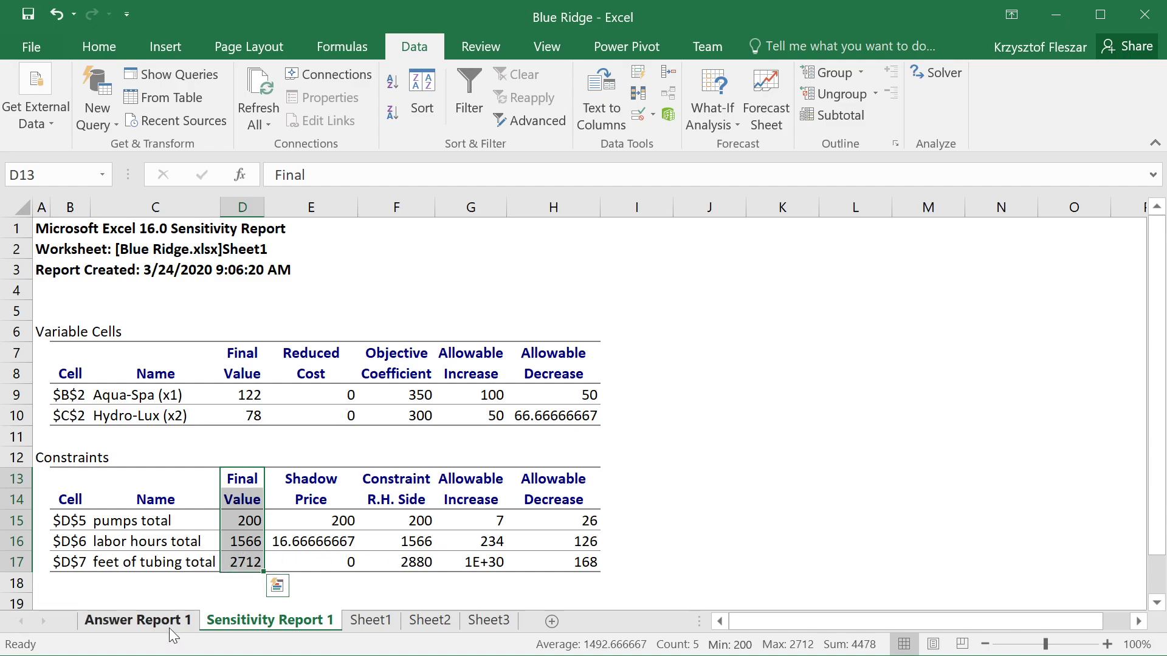
Open Answer Report 1 and examine the slack values of the pumps, labor hours and tubing constraints
{"action": "left_click", "coordinate": [151, 624]}
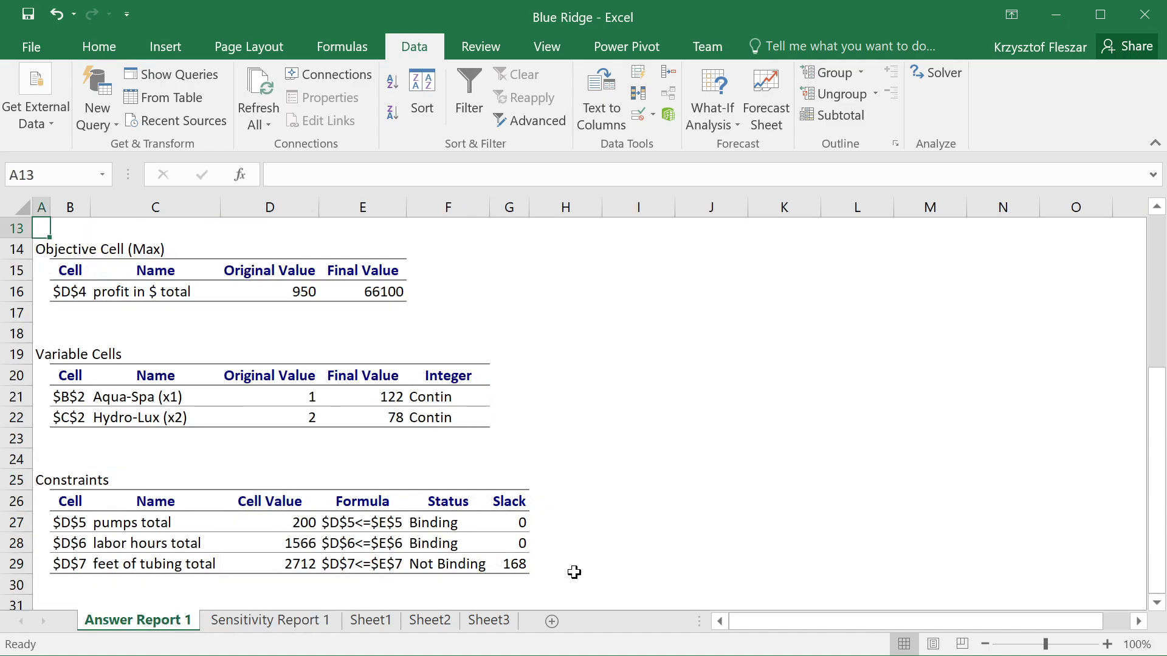
{"action": "left_click", "coordinate": [514, 566]}
{"action": "left_click_drag", "start_coordinate": [518, 523], "coordinate": [516, 564]}
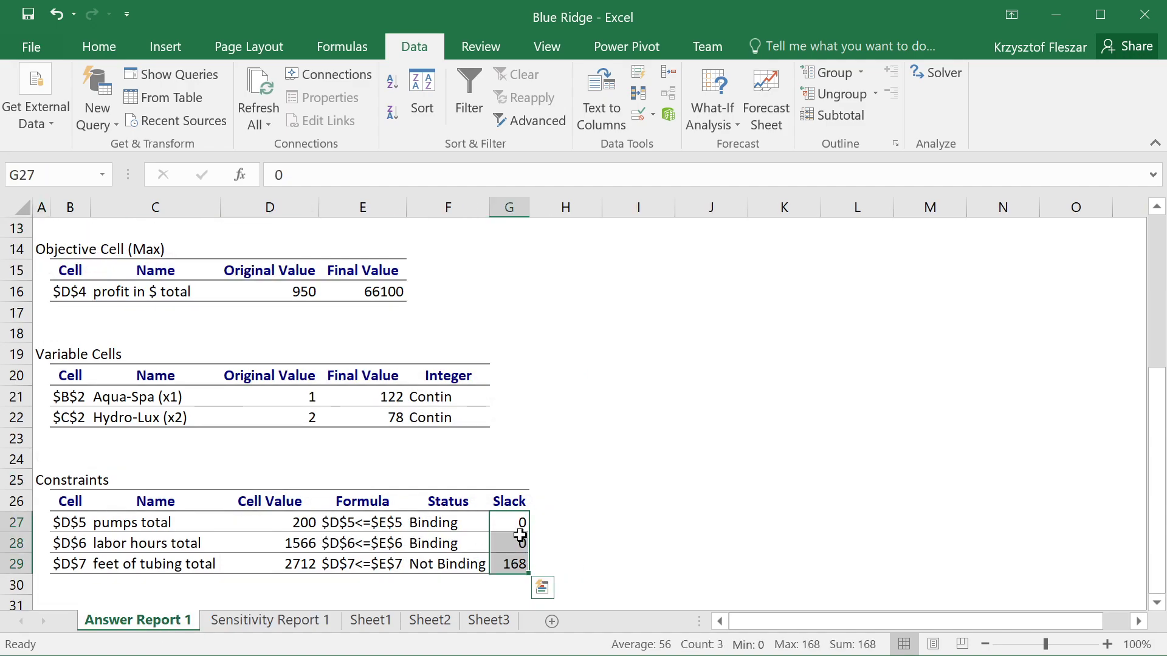
Return to Sensitivity Report 1 and compare the constraints' final values with their right-hand sides, ending on the tubing limit
{"action": "left_click", "coordinate": [230, 623]}
{"action": "left_click_drag", "start_coordinate": [411, 481], "coordinate": [414, 565]}
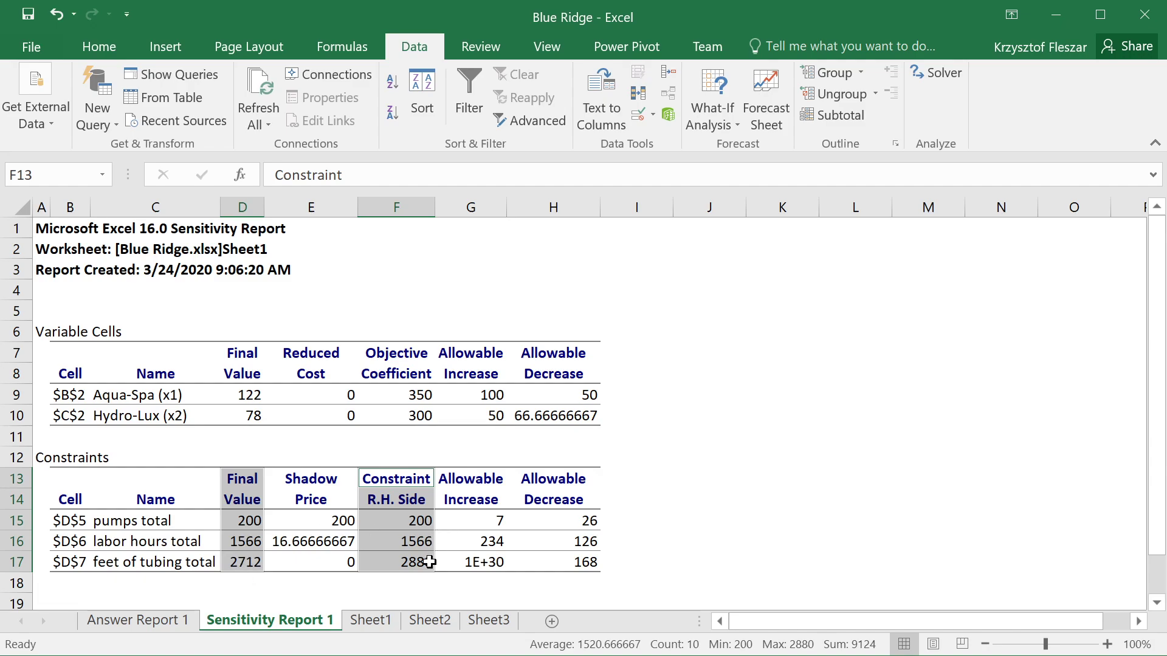
{"action": "left_click", "coordinate": [417, 560]}
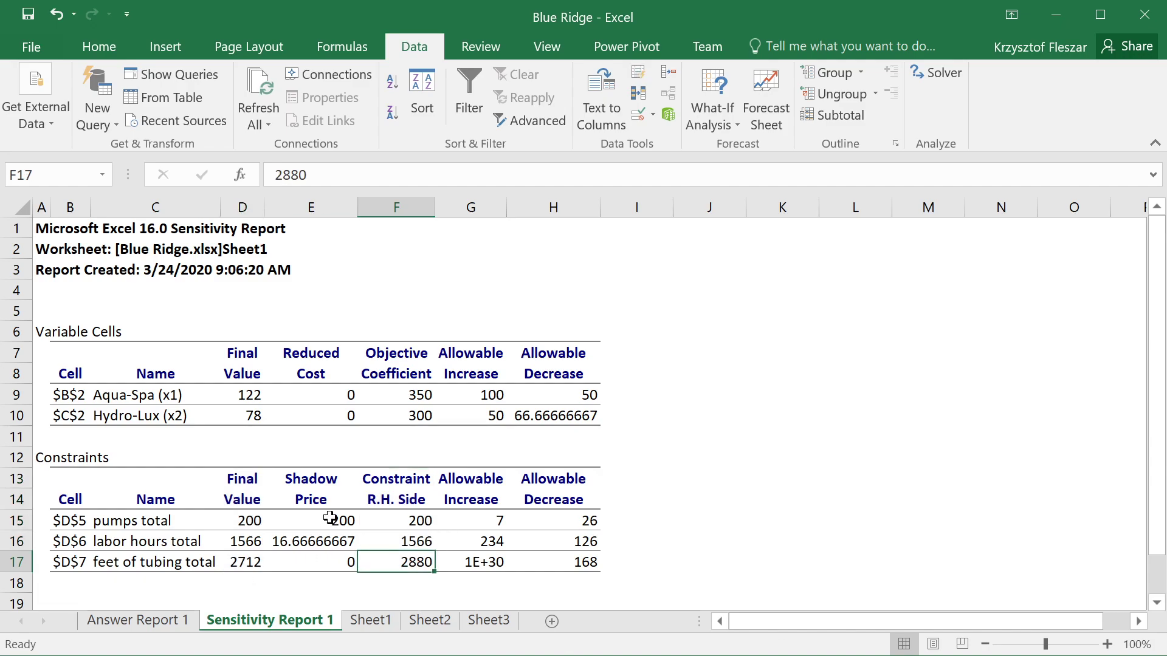
Compare the shadow price of the pumps constraint with its right-hand side in row 15
{"action": "mouse_move", "coordinate": [330, 517]}
{"action": "left_mouse_down"}
{"action": "mouse_move", "coordinate": [351, 556]}
{"action": "mouse_move", "coordinate": [359, 521]}
{"action": "mouse_move", "coordinate": [347, 520]}
{"action": "left_mouse_up"}
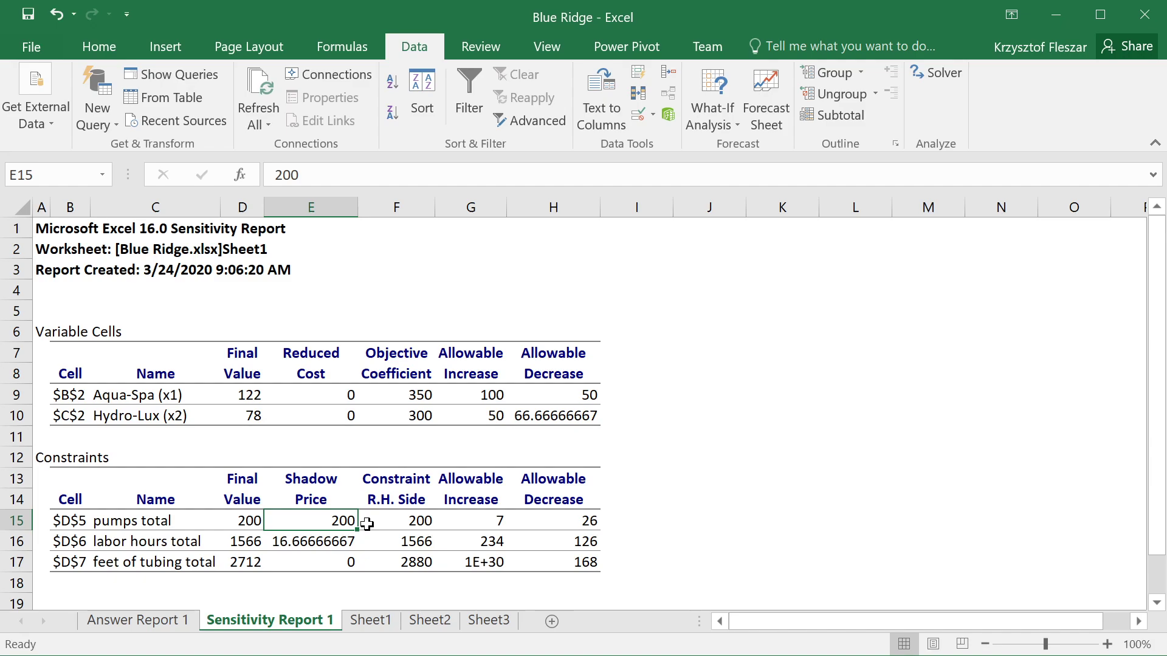
{"action": "left_click", "coordinate": [397, 518]}
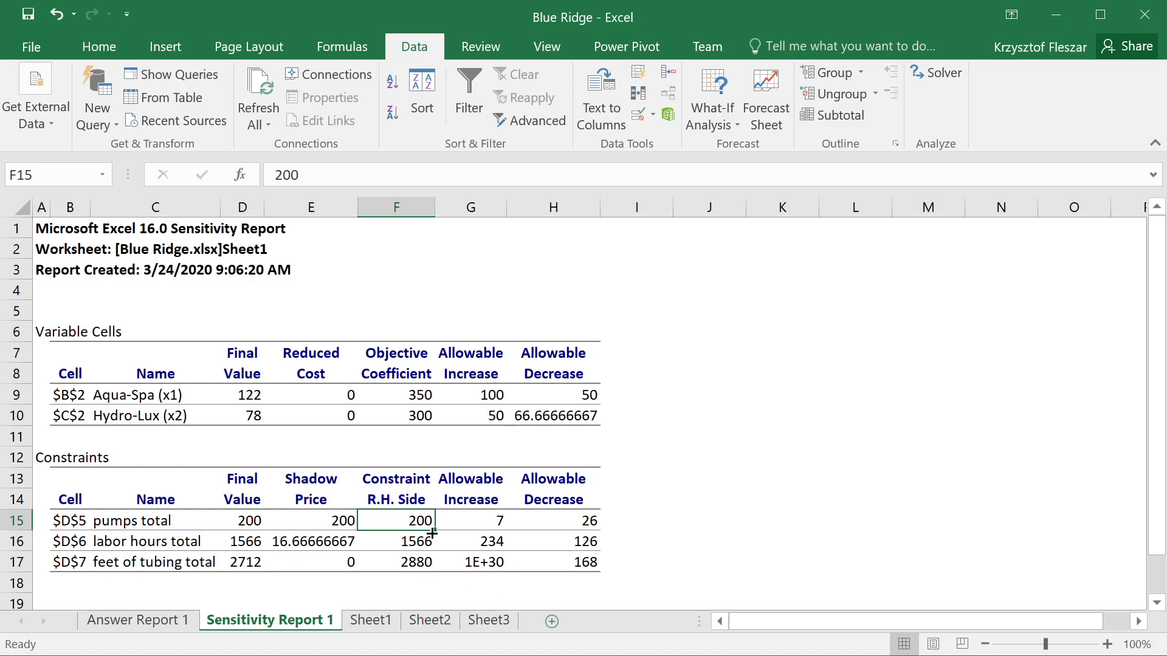
{"action": "left_click", "coordinate": [329, 526]}
{"action": "left_click", "coordinate": [419, 519]}
{"action": "left_click", "coordinate": [324, 523]}
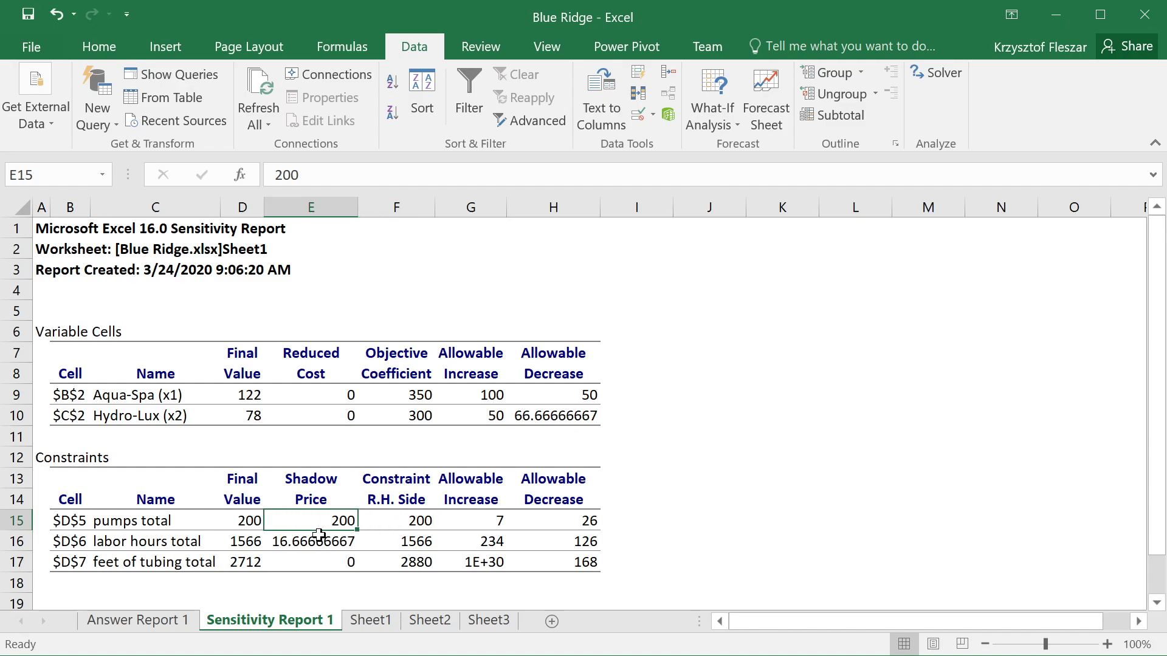
{"action": "left_click", "coordinate": [414, 522]}
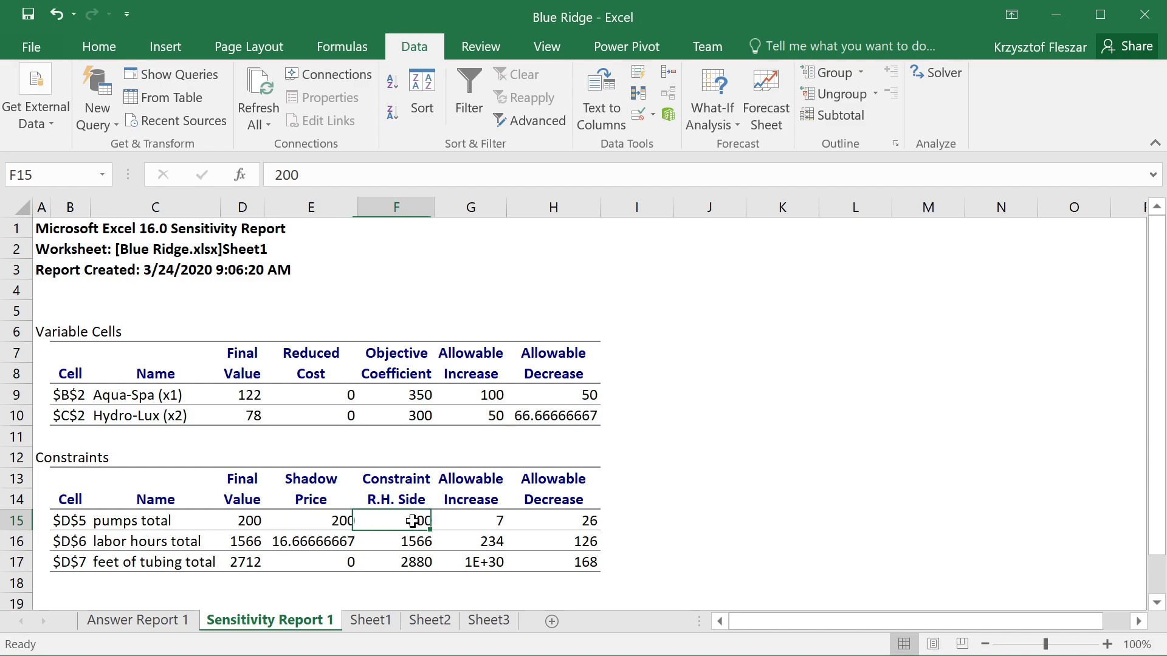
{"action": "left_click", "coordinate": [314, 518]}
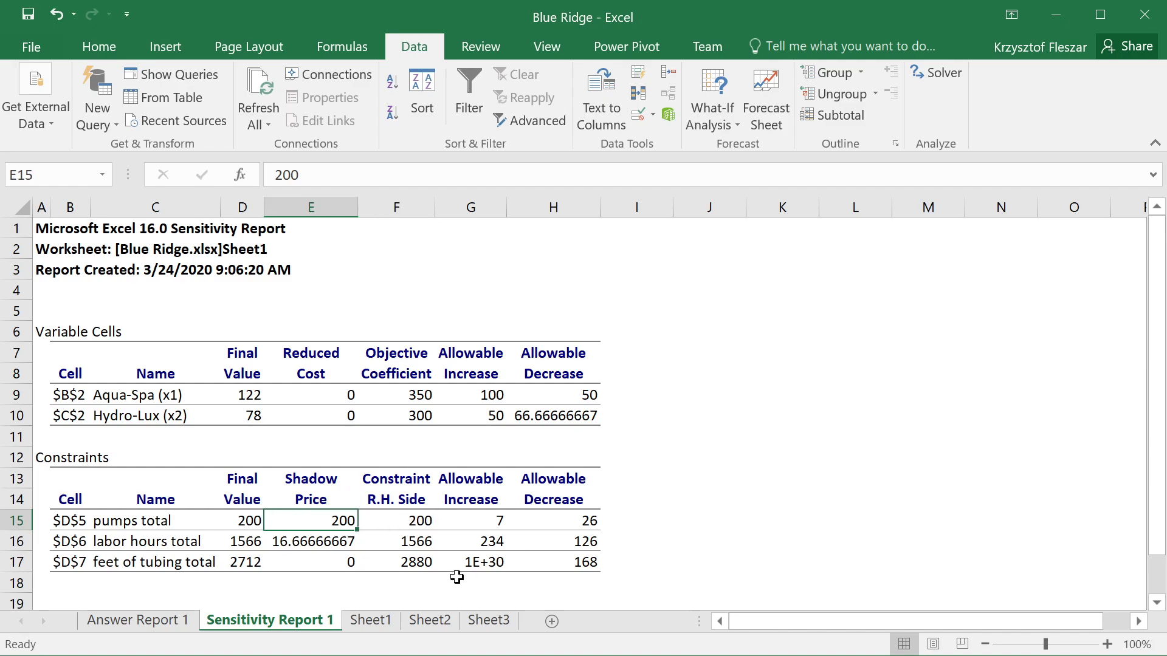
Compare the shadow price of the labor hours constraint with its right-hand side in row 16
{"action": "left_click", "coordinate": [417, 544]}
{"action": "left_click", "coordinate": [319, 542]}
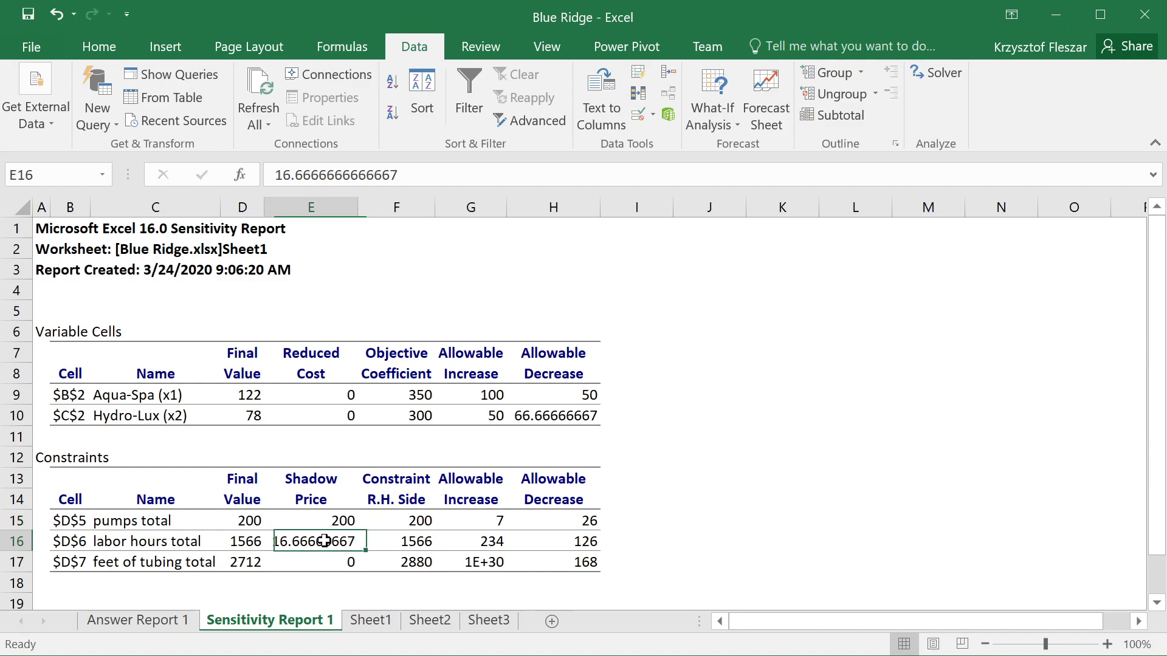
{"action": "left_click", "coordinate": [425, 545]}
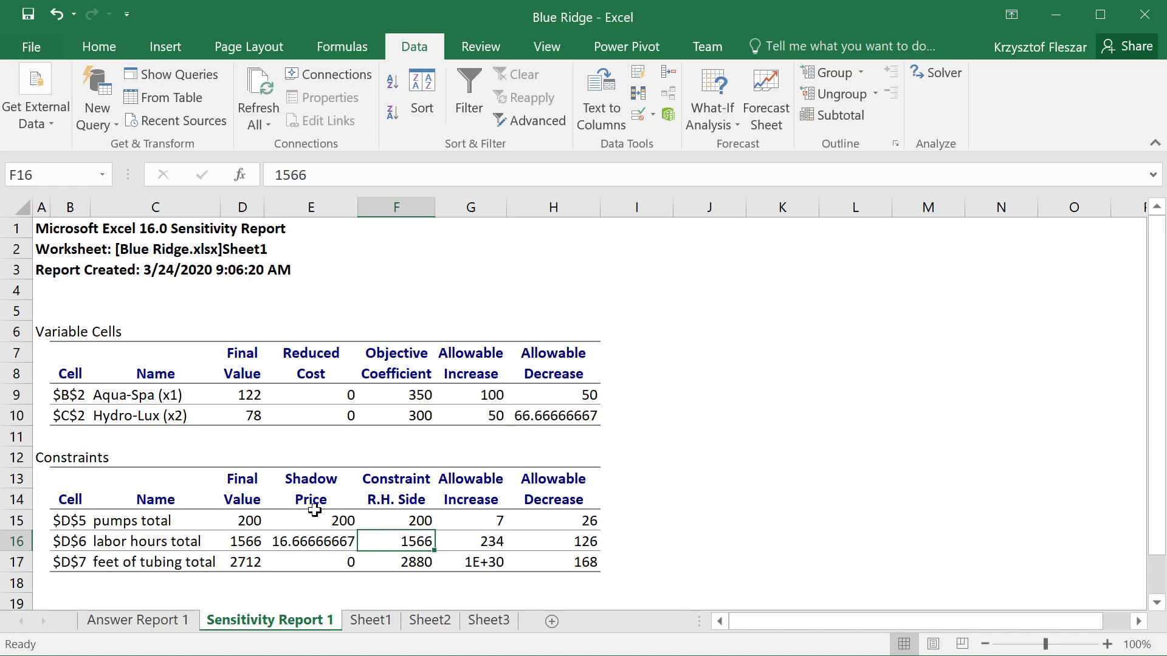
{"action": "left_click", "coordinate": [311, 541]}
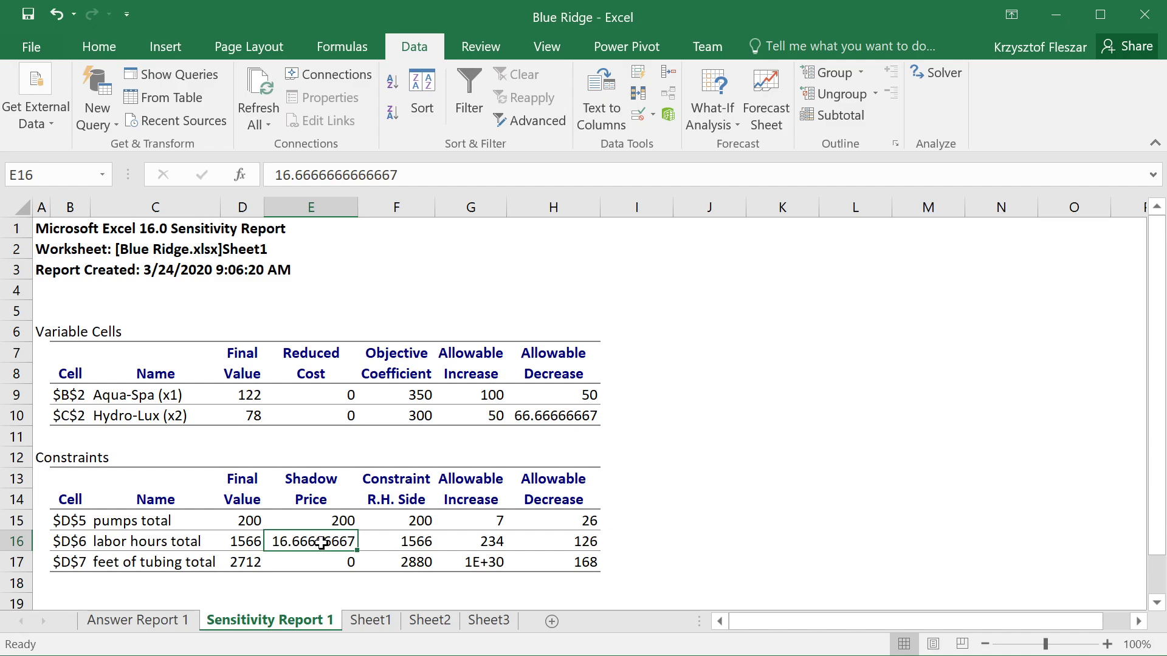
{"action": "left_click", "coordinate": [421, 542]}
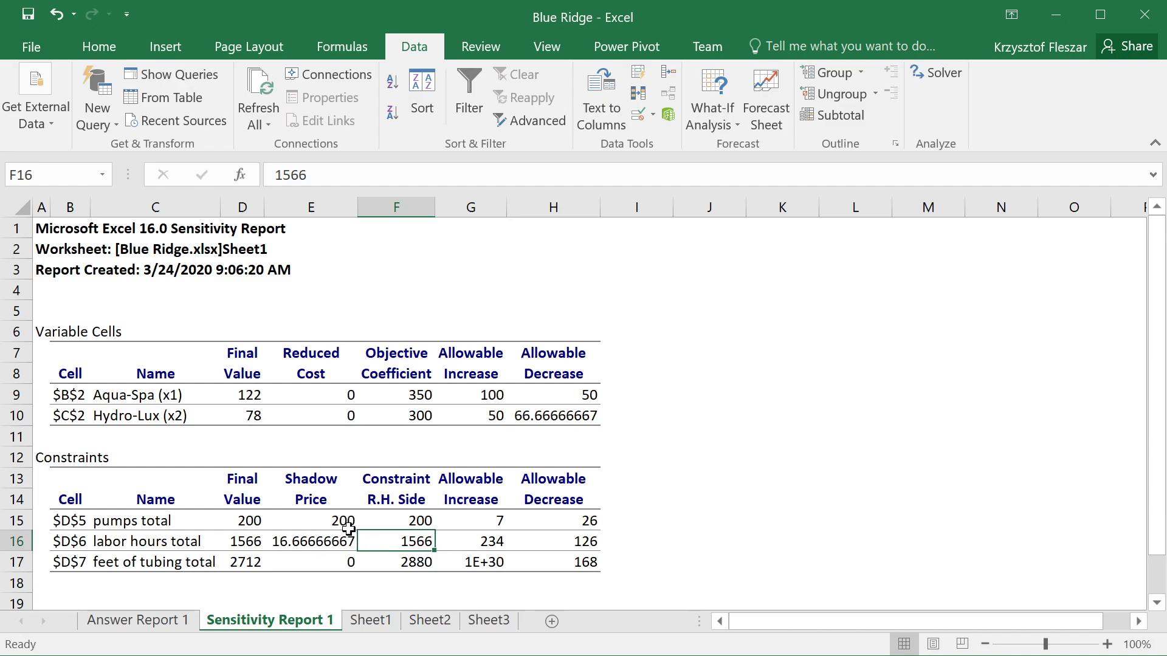
{"action": "left_click", "coordinate": [313, 536]}
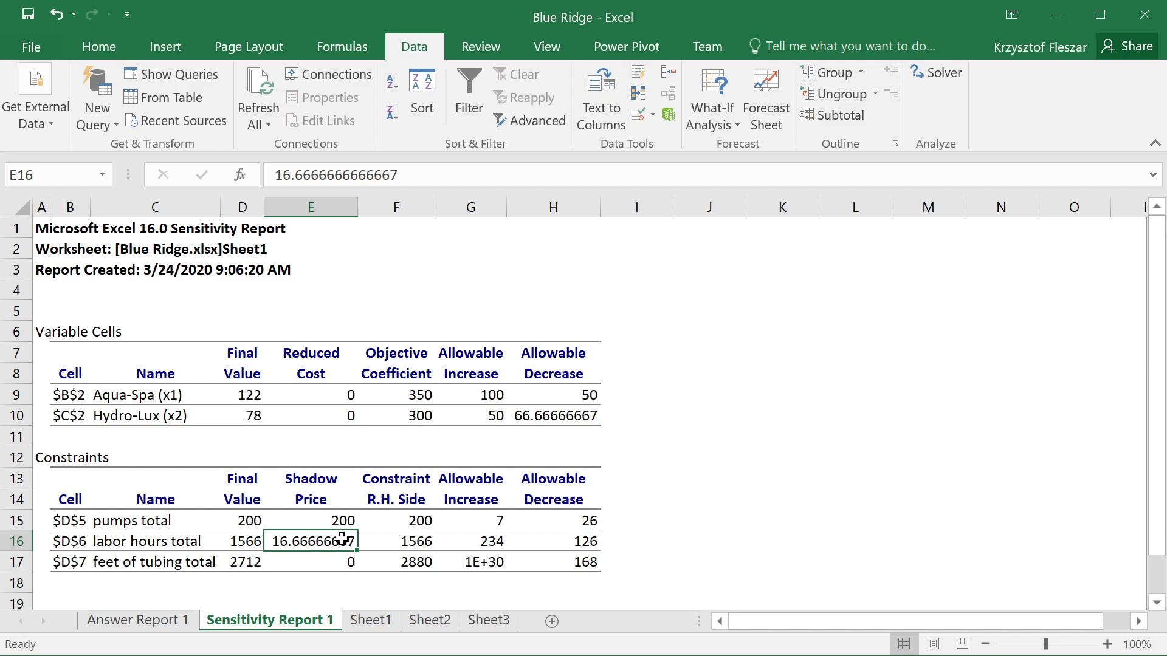
Review the shadow prices of the constraints against the right-hand sides for labor hours and pumps
{"action": "left_click_drag", "start_coordinate": [333, 518], "coordinate": [348, 556]}
{"action": "left_click", "coordinate": [417, 539]}
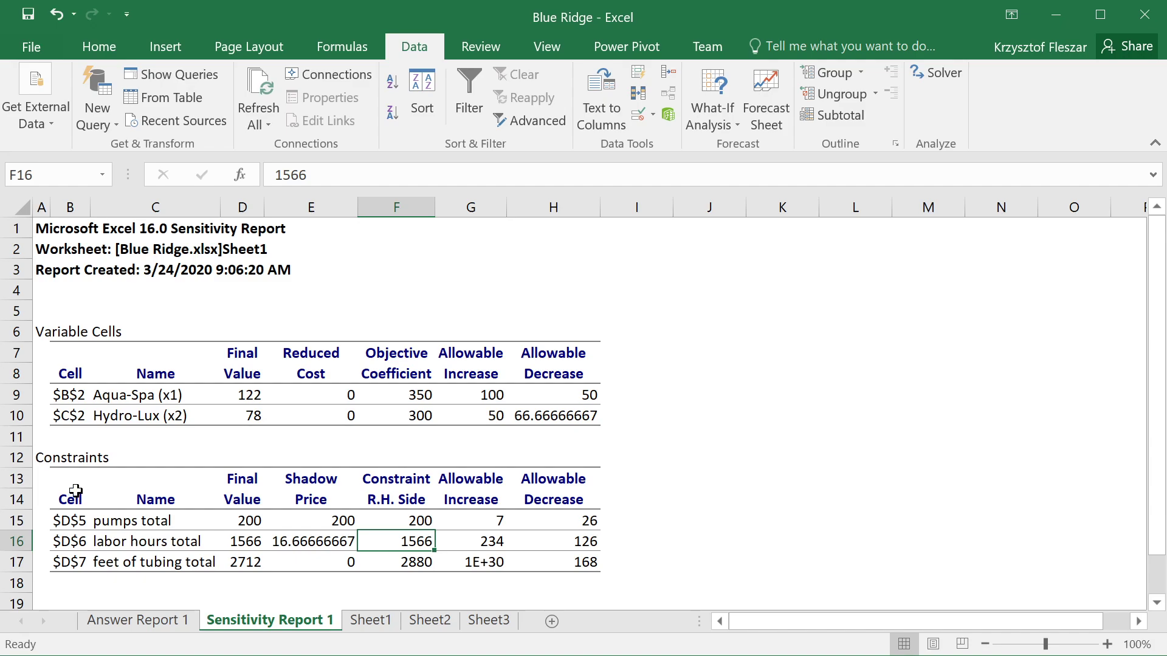
{"action": "left_click_drag", "start_coordinate": [340, 522], "coordinate": [342, 542]}
{"action": "left_click", "coordinate": [401, 541]}
{"action": "left_click", "coordinate": [422, 521]}
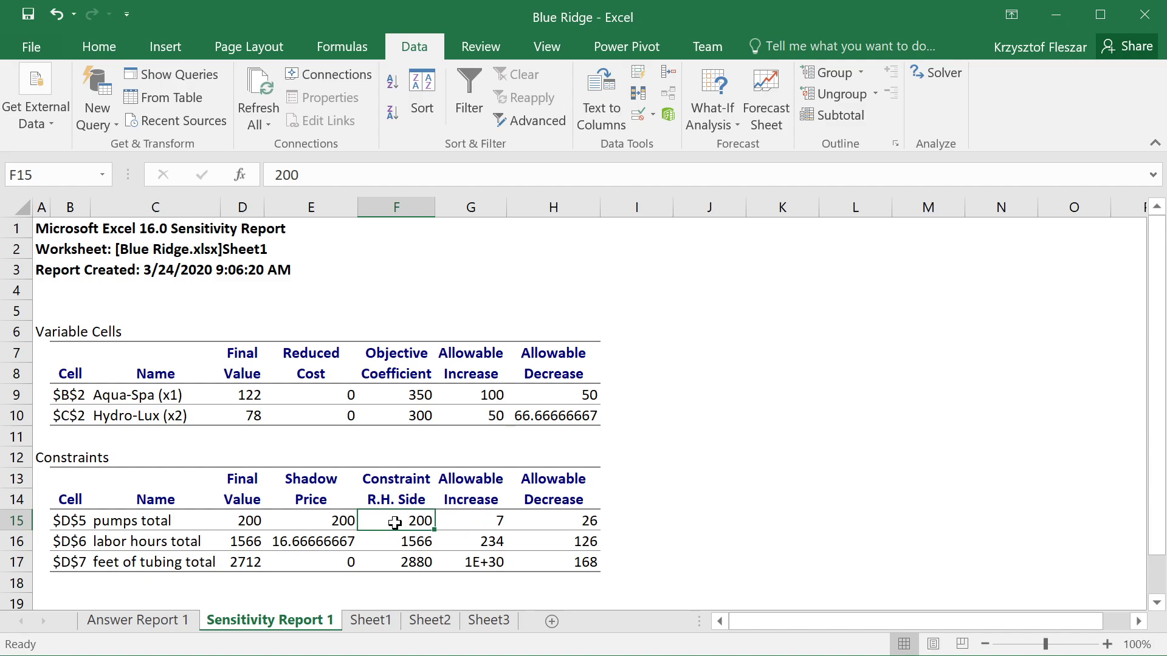
{"action": "left_click", "coordinate": [338, 523]}
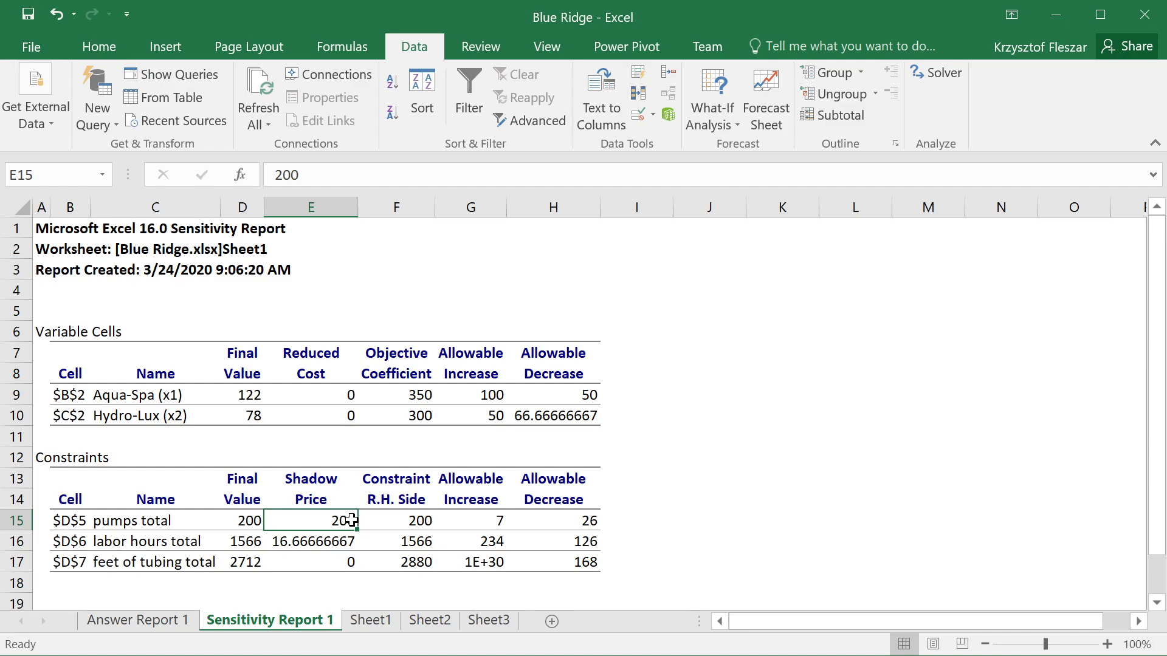
Examine the Shadow Price column, and check the pumps shadow price together with its allowable increase and decrease
{"action": "left_click_drag", "start_coordinate": [305, 481], "coordinate": [312, 552]}
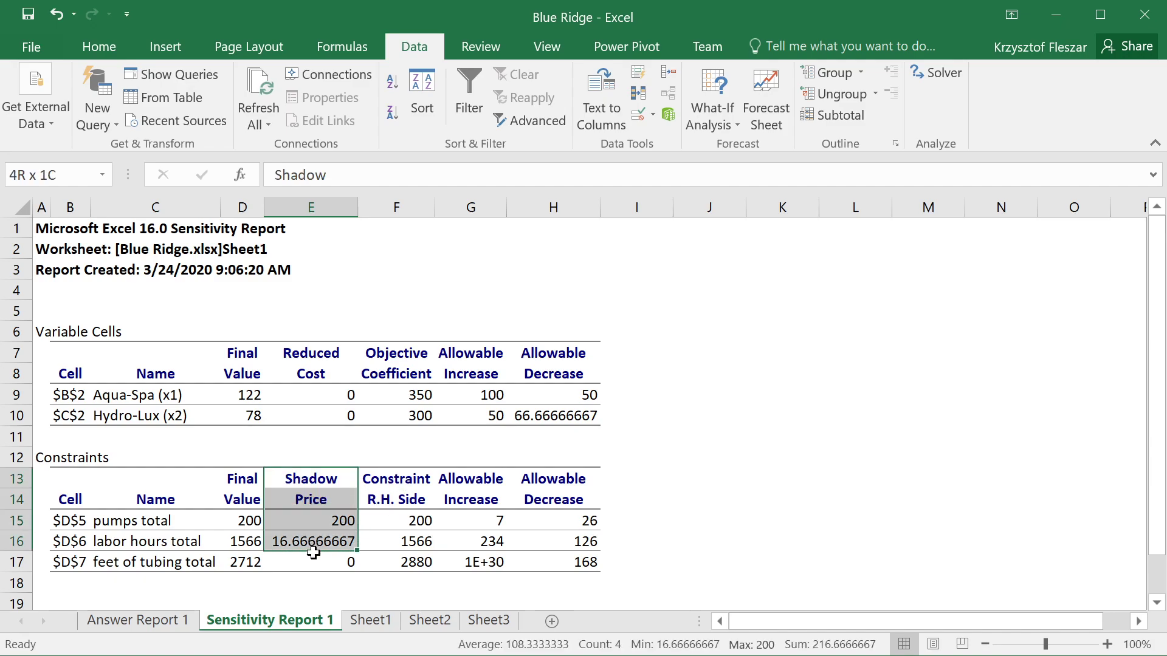
{"action": "left_click", "coordinate": [371, 565]}
{"action": "left_click", "coordinate": [341, 520]}
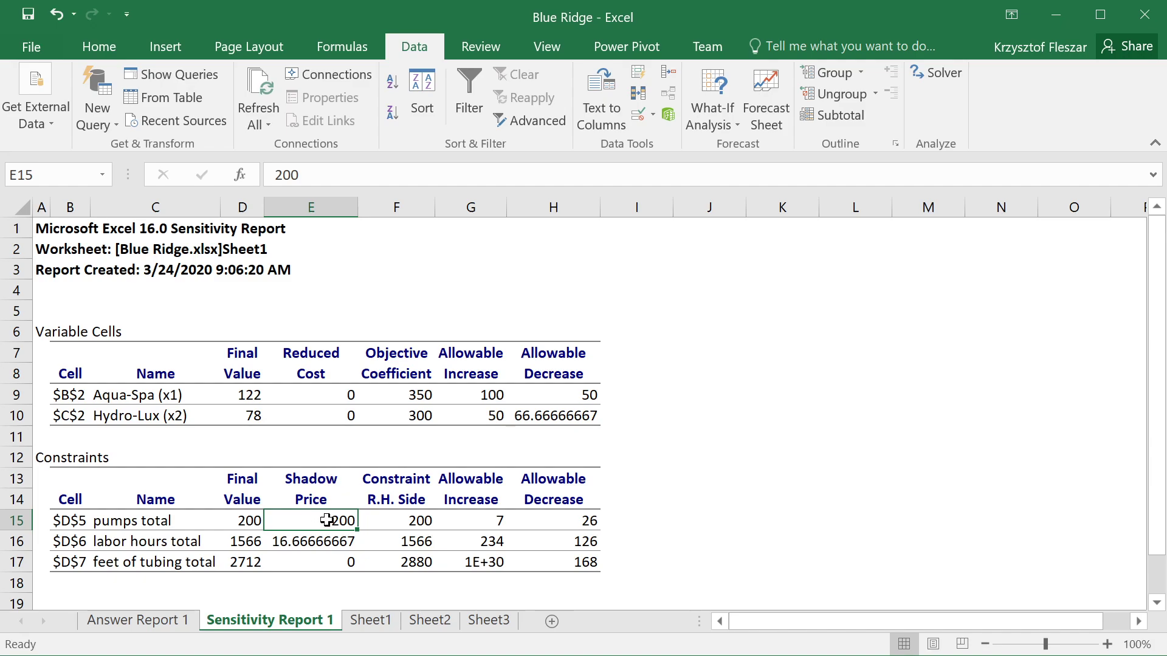
{"action": "left_click_drag", "start_coordinate": [510, 521], "coordinate": [565, 520]}
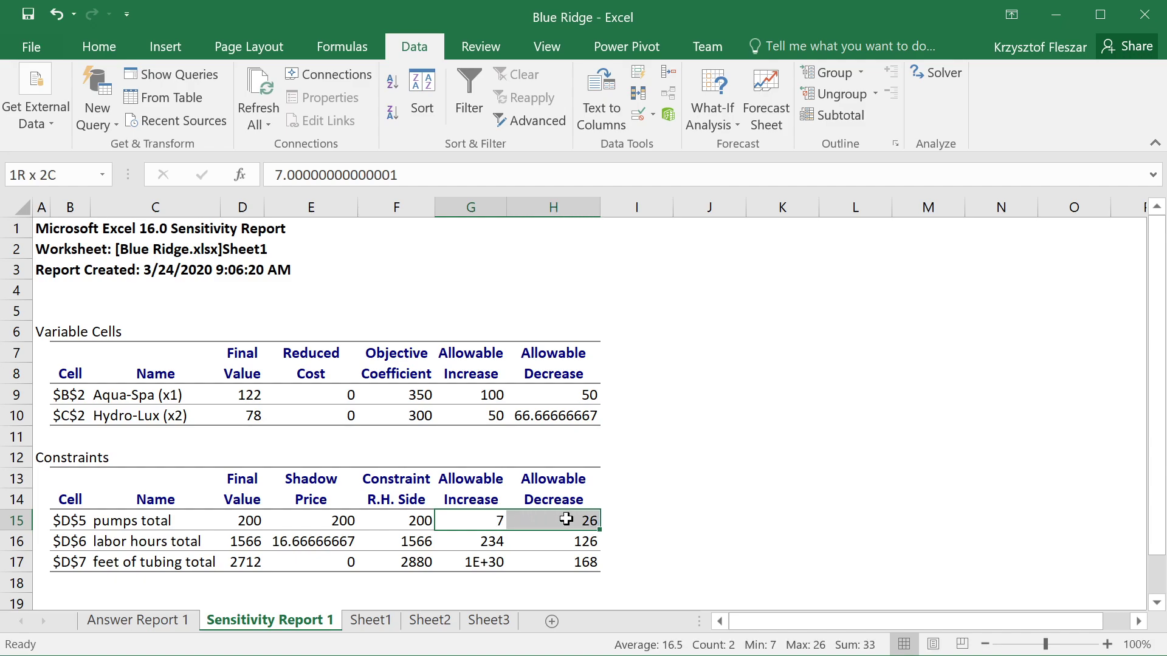
{"action": "left_click_drag", "start_coordinate": [302, 524], "coordinate": [554, 520]}
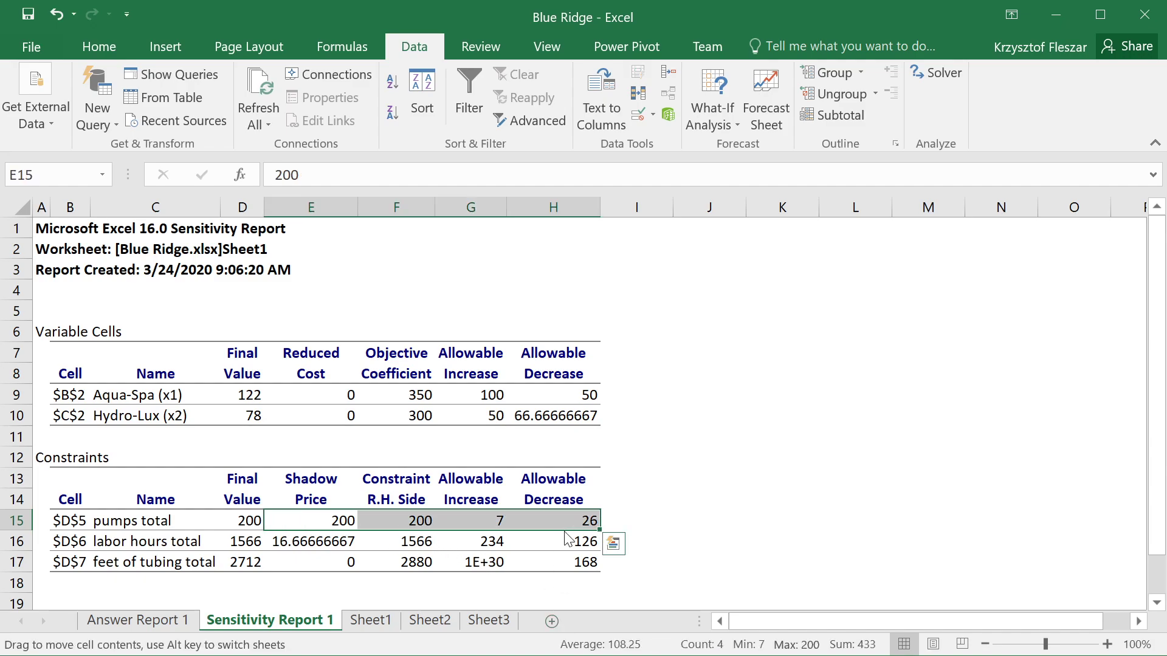
{"action": "left_click", "coordinate": [522, 534]}
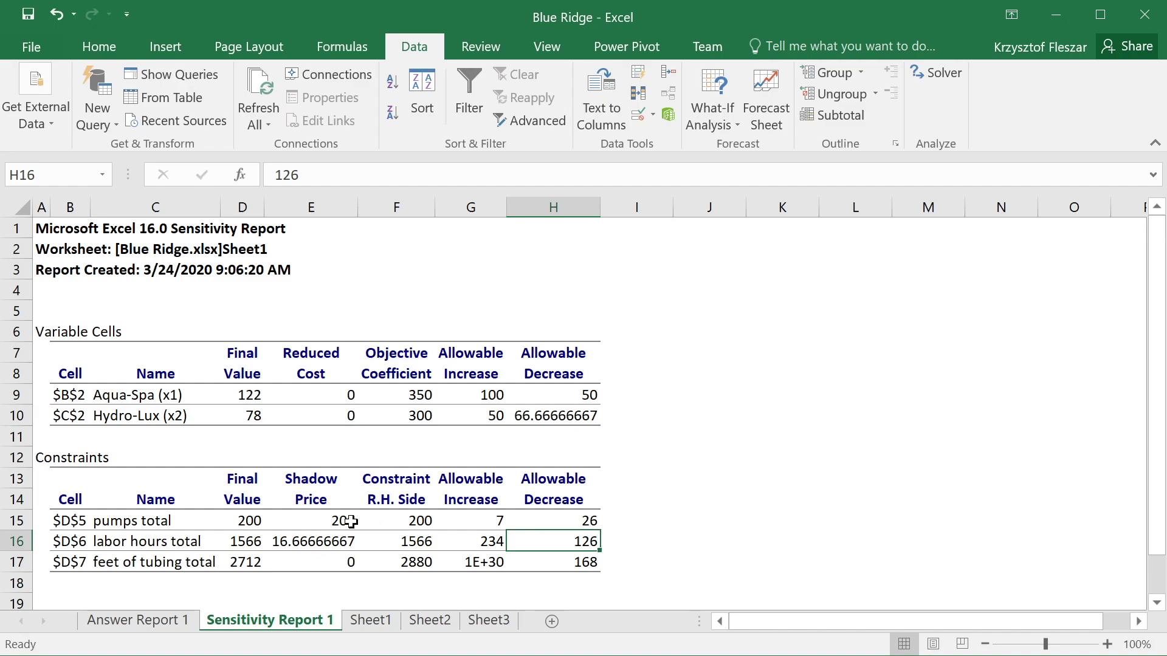
Check the range of pumps right-hand sides for which the shadow price holds, using the allowable increase and decrease
{"action": "left_click", "coordinate": [312, 522]}
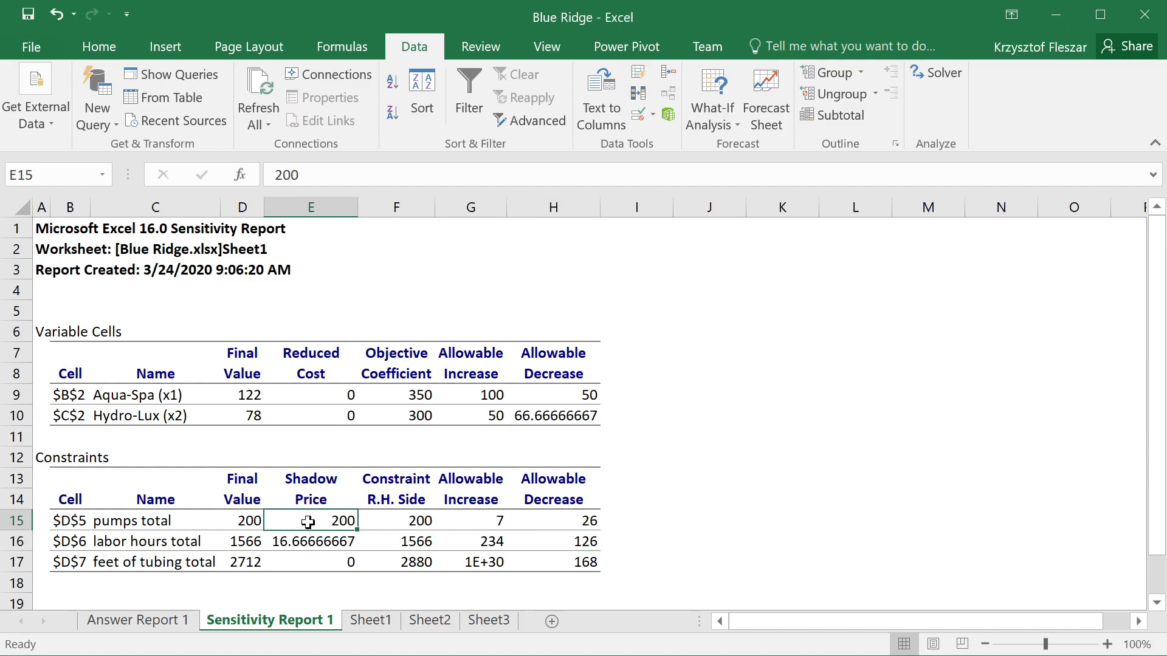
{"action": "left_click", "coordinate": [500, 521]}
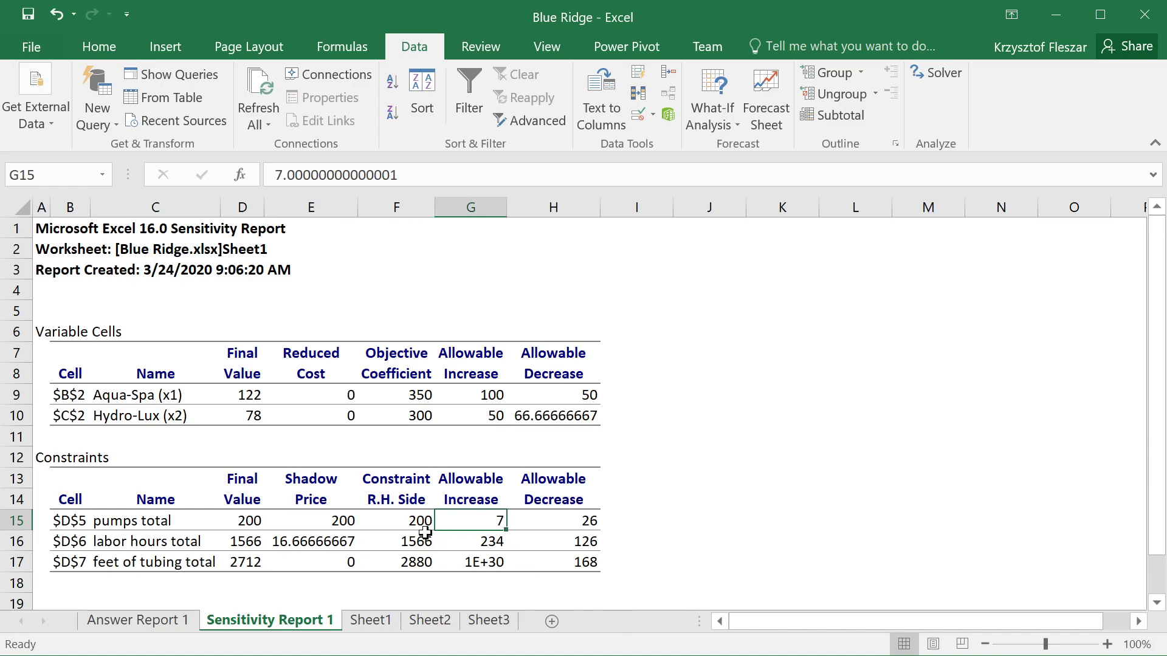
{"action": "left_click", "coordinate": [372, 521]}
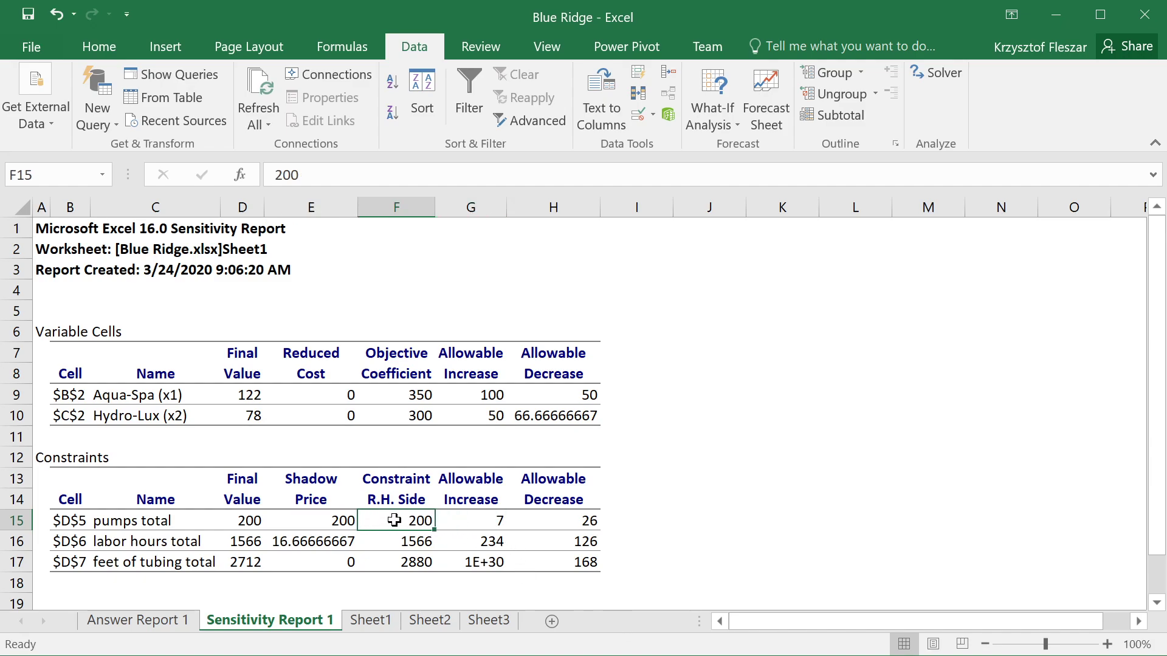
{"action": "left_click", "coordinate": [506, 526]}
{"action": "left_click", "coordinate": [423, 521]}
{"action": "left_click", "coordinate": [297, 517]}
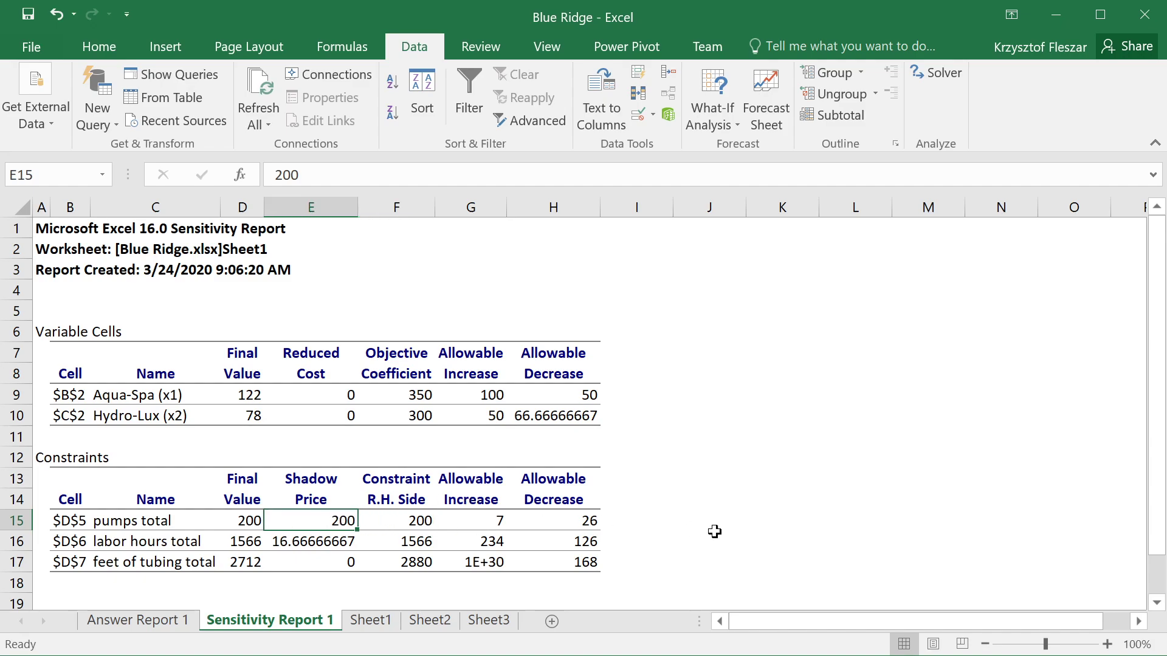
{"action": "left_click", "coordinate": [565, 522]}
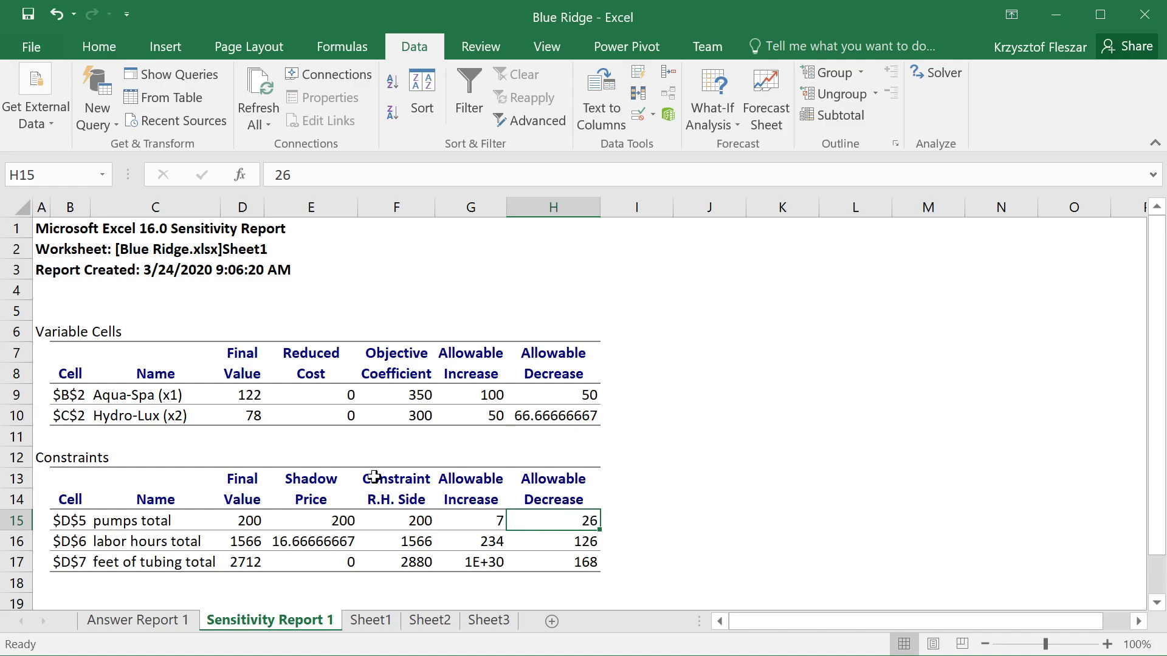
Check the pumps shadow price with its allowable decrease, and the allowable increase and decrease of the labor hours constraint
{"action": "left_click", "coordinate": [310, 527]}
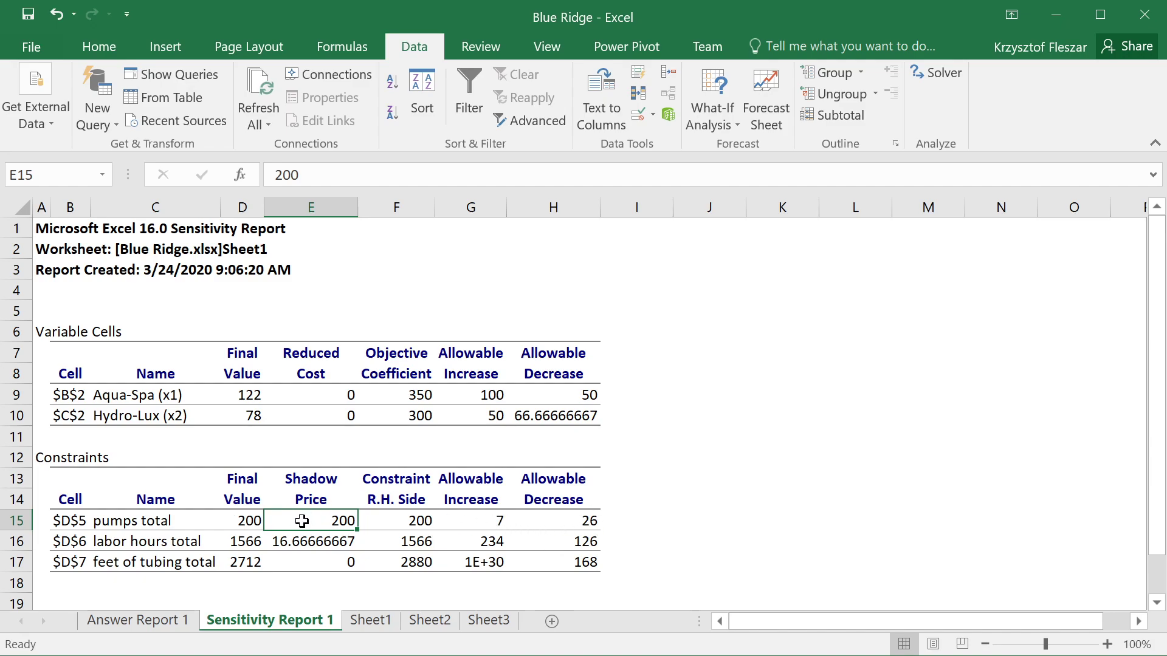
{"action": "left_click", "coordinate": [568, 526]}
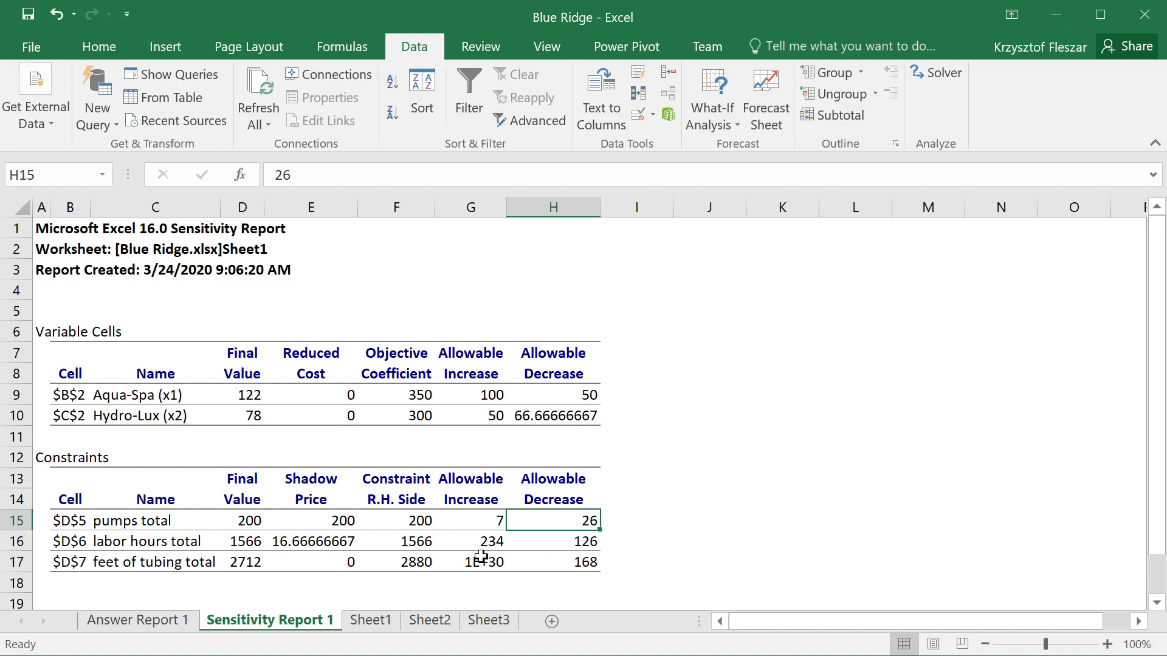
{"action": "left_click_drag", "start_coordinate": [474, 541], "coordinate": [558, 538]}
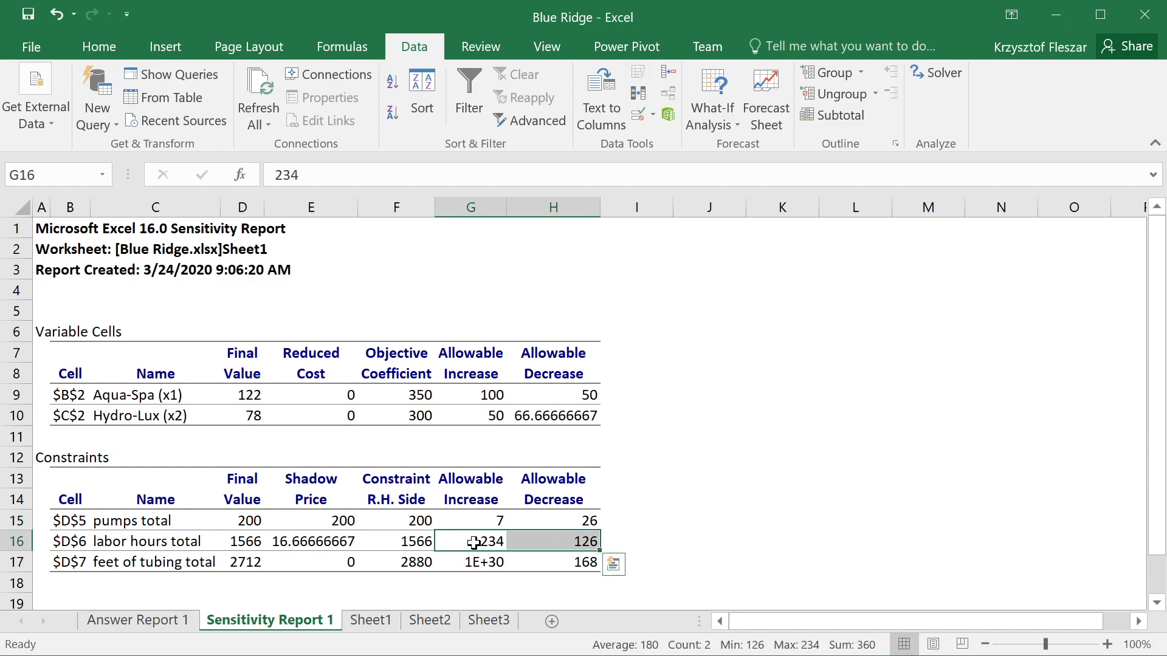
Examine the feet of tubing constraint in row 17, comparing its shadow price, allowable decrease, right-hand side and final value
{"action": "left_click", "coordinate": [316, 562]}
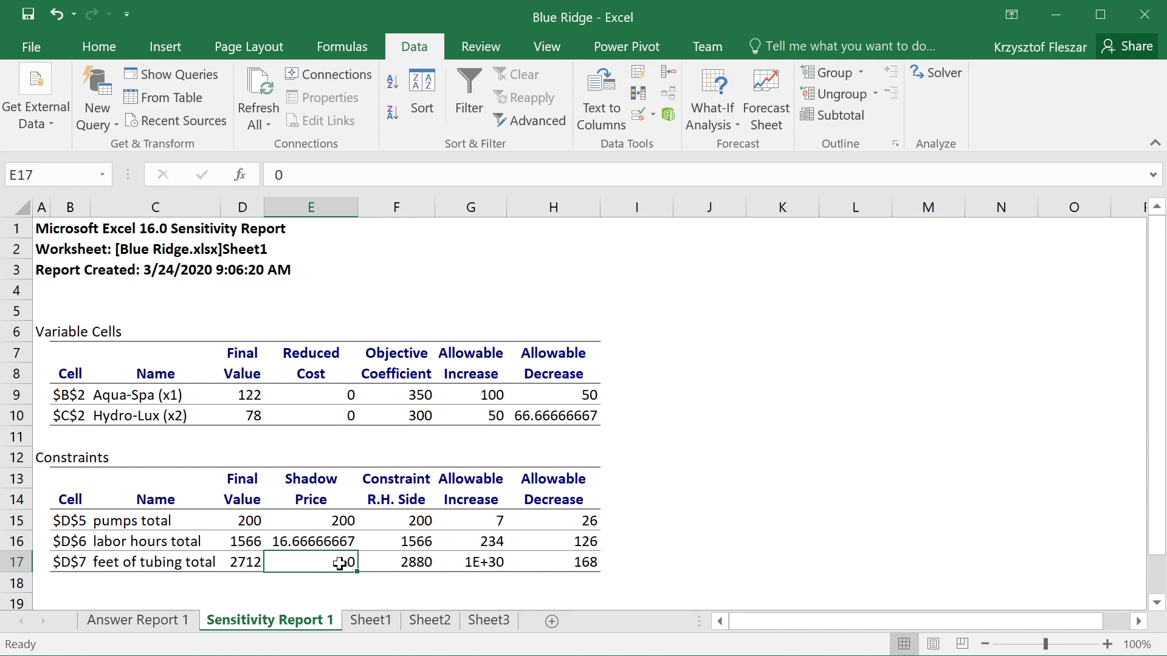
{"action": "left_click", "coordinate": [579, 561]}
{"action": "left_click", "coordinate": [335, 562]}
{"action": "left_click", "coordinate": [414, 562]}
{"action": "left_click", "coordinate": [240, 565]}
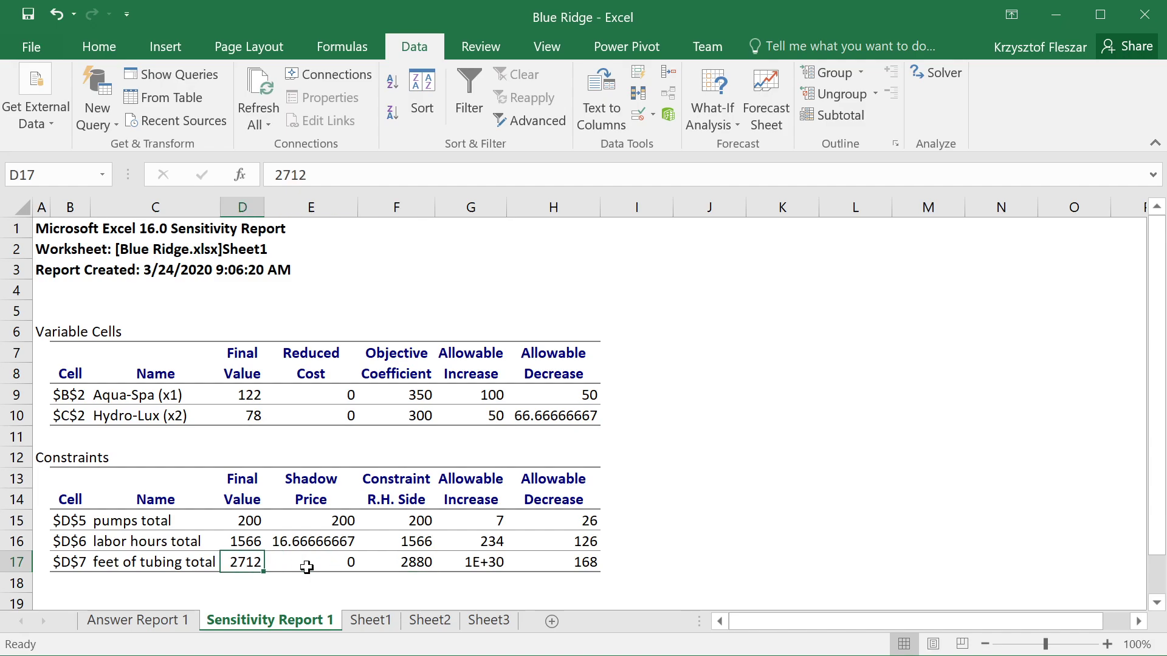
{"action": "left_click", "coordinate": [397, 565]}
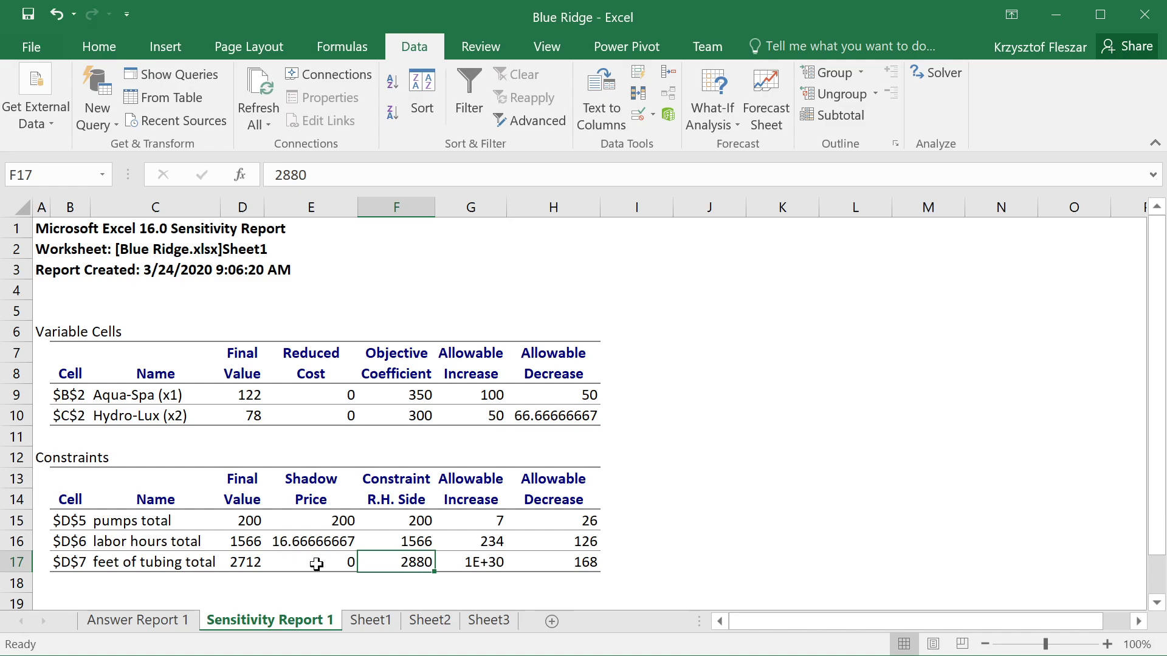
Relate the pumps and labor hours constraints to the final values of the Aqua-Spa and Hydro-Lux variables
{"action": "left_click_drag", "start_coordinate": [135, 518], "coordinate": [150, 539]}
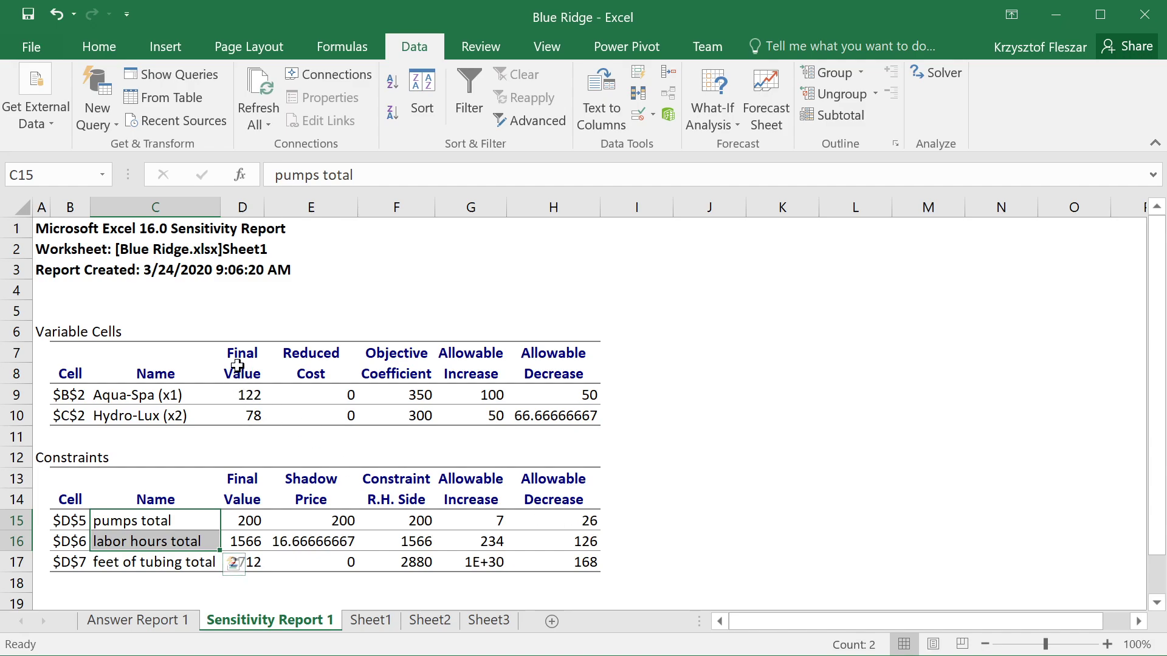
{"action": "left_click_drag", "start_coordinate": [241, 352], "coordinate": [246, 416]}
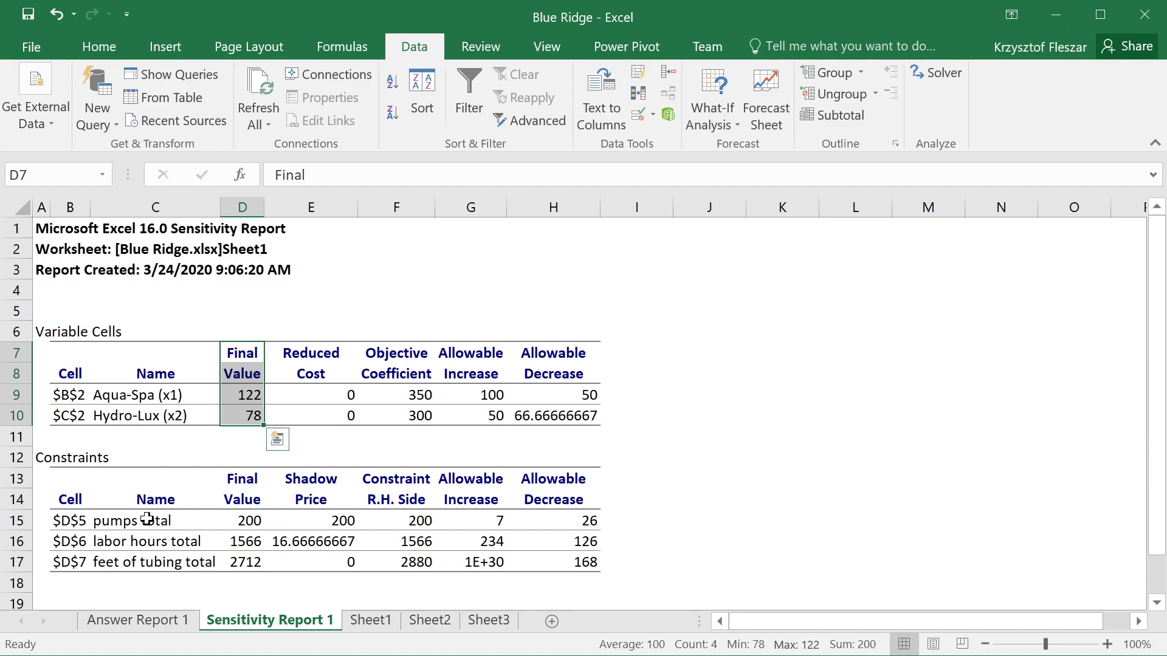
{"action": "left_click_drag", "start_coordinate": [135, 517], "coordinate": [159, 543]}
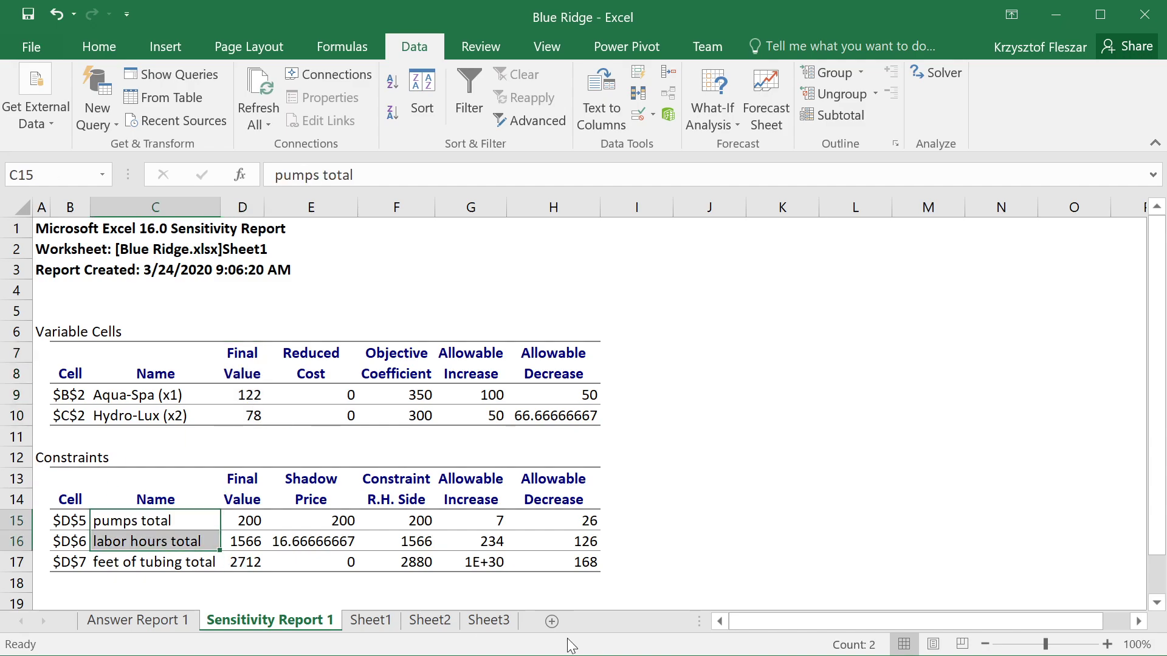
{"action": "left_click_drag", "start_coordinate": [246, 394], "coordinate": [270, 420]}
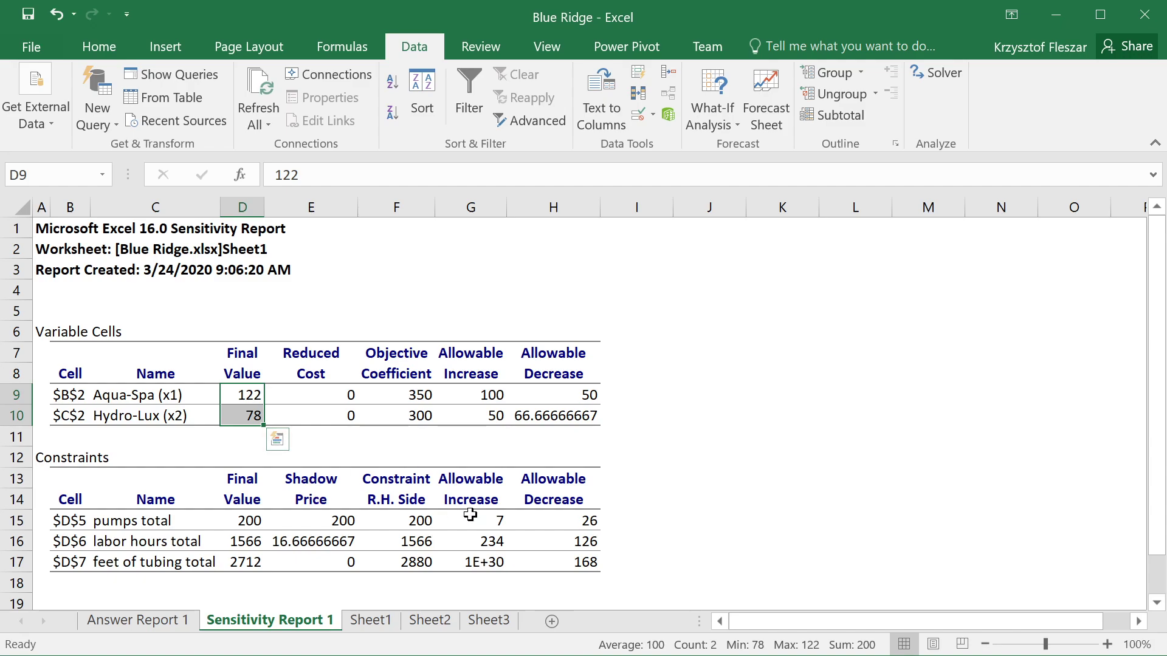
{"action": "left_click_drag", "start_coordinate": [165, 522], "coordinate": [159, 544]}
Review the final value and shadow price of the feet of tubing constraint
{"action": "left_click", "coordinate": [125, 566]}
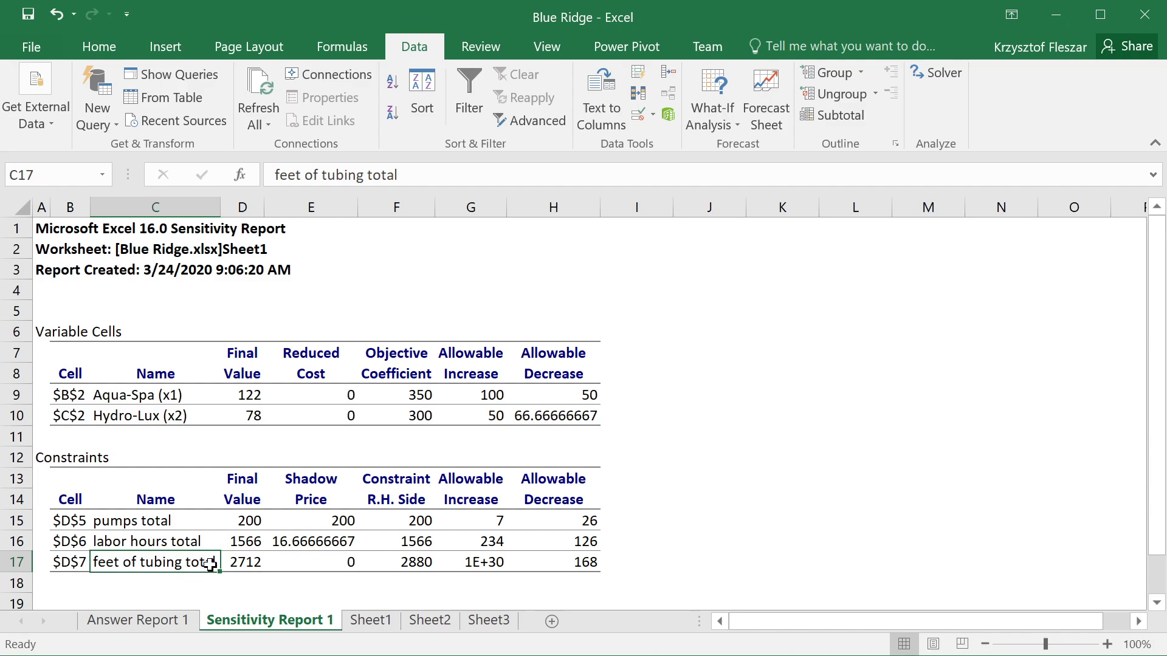
{"action": "left_click", "coordinate": [238, 563]}
{"action": "left_click", "coordinate": [321, 563]}
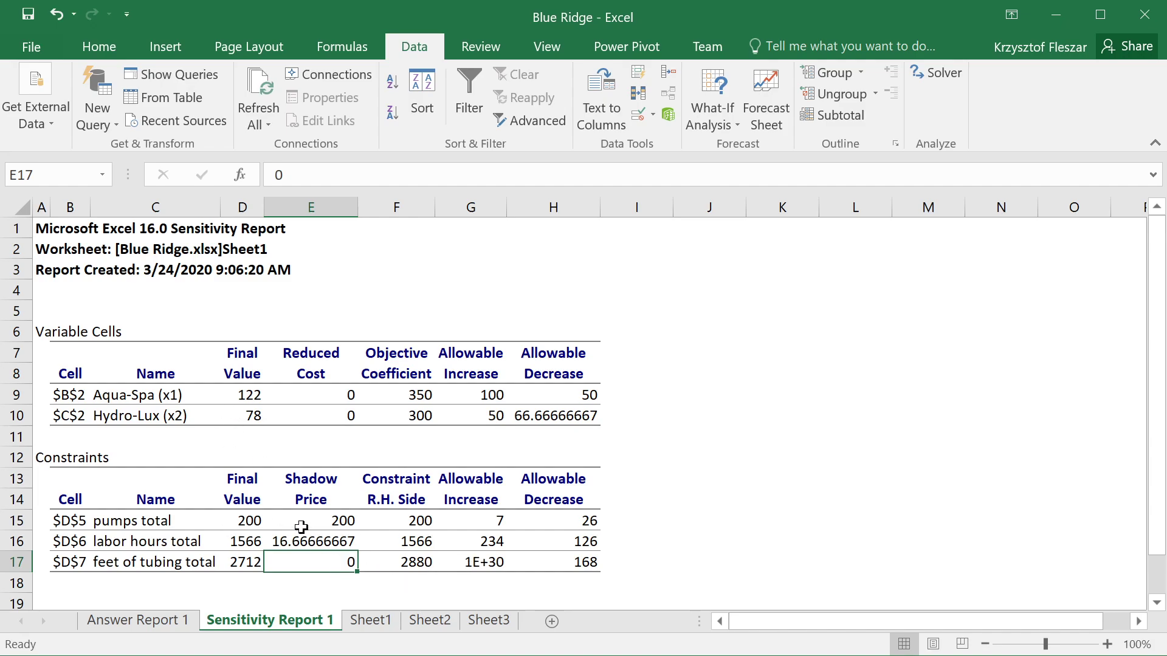
Review the pumps and labor hours rows against the optimal variable values and right-hand sides, and check the tubing constraint's allowable decrease
{"action": "left_click", "coordinate": [169, 521]}
{"action": "left_click", "coordinate": [160, 542]}
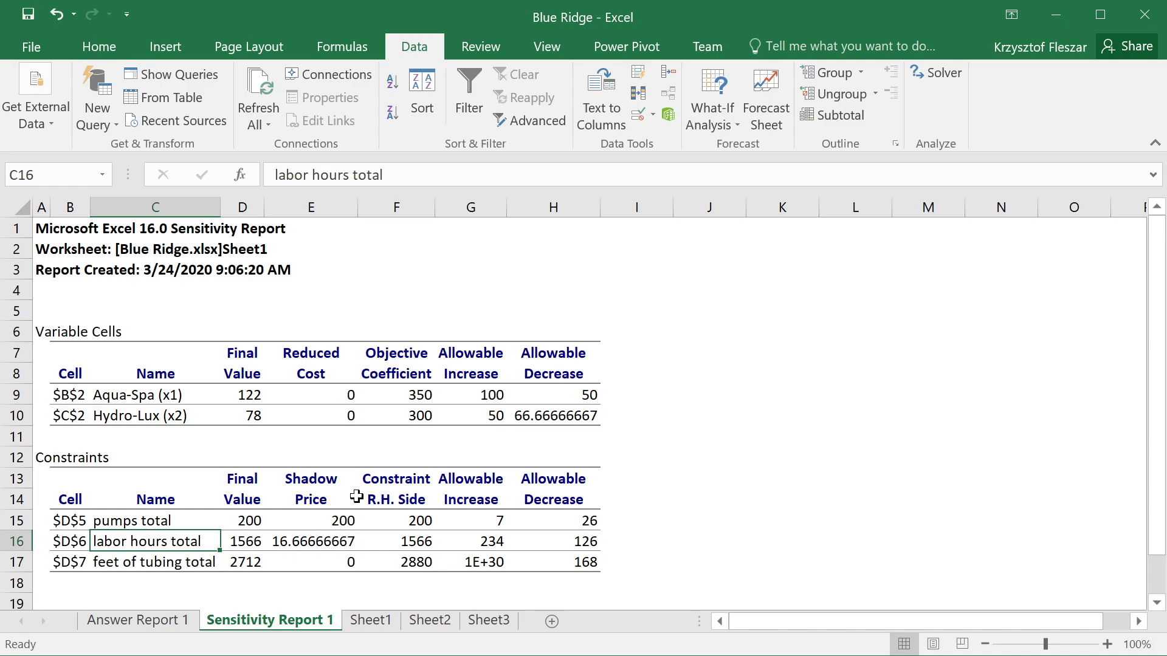
{"action": "left_click_drag", "start_coordinate": [234, 398], "coordinate": [246, 429]}
{"action": "left_click", "coordinate": [408, 504]}
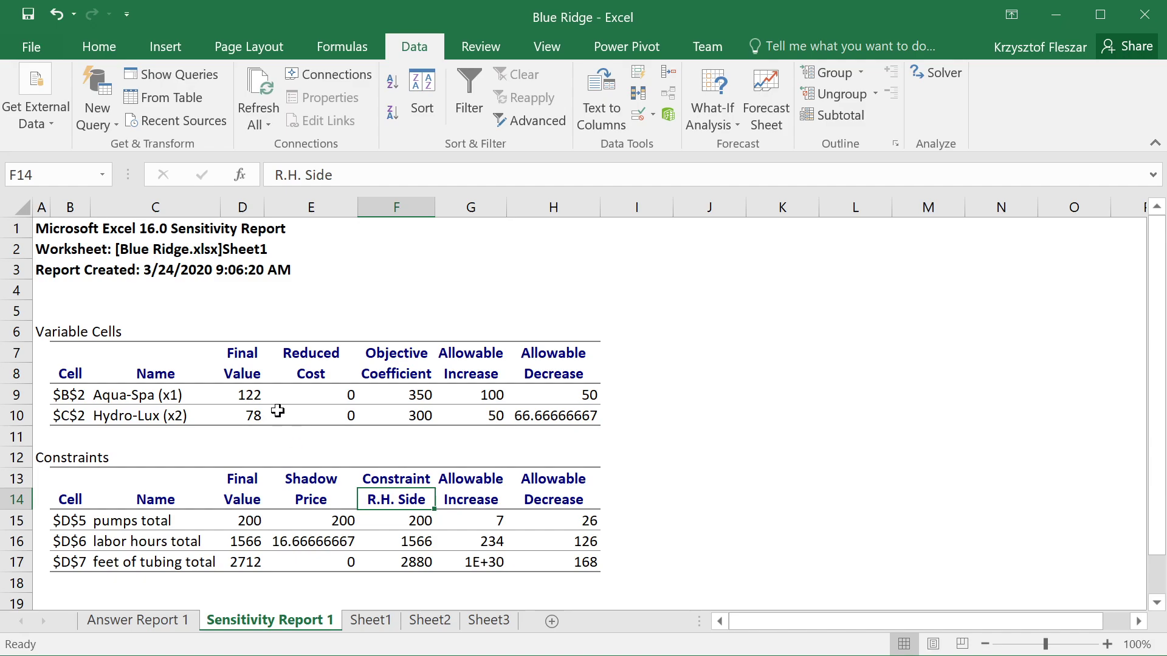
{"action": "left_click_drag", "start_coordinate": [78, 520], "coordinate": [587, 545]}
{"action": "left_click", "coordinate": [576, 565]}
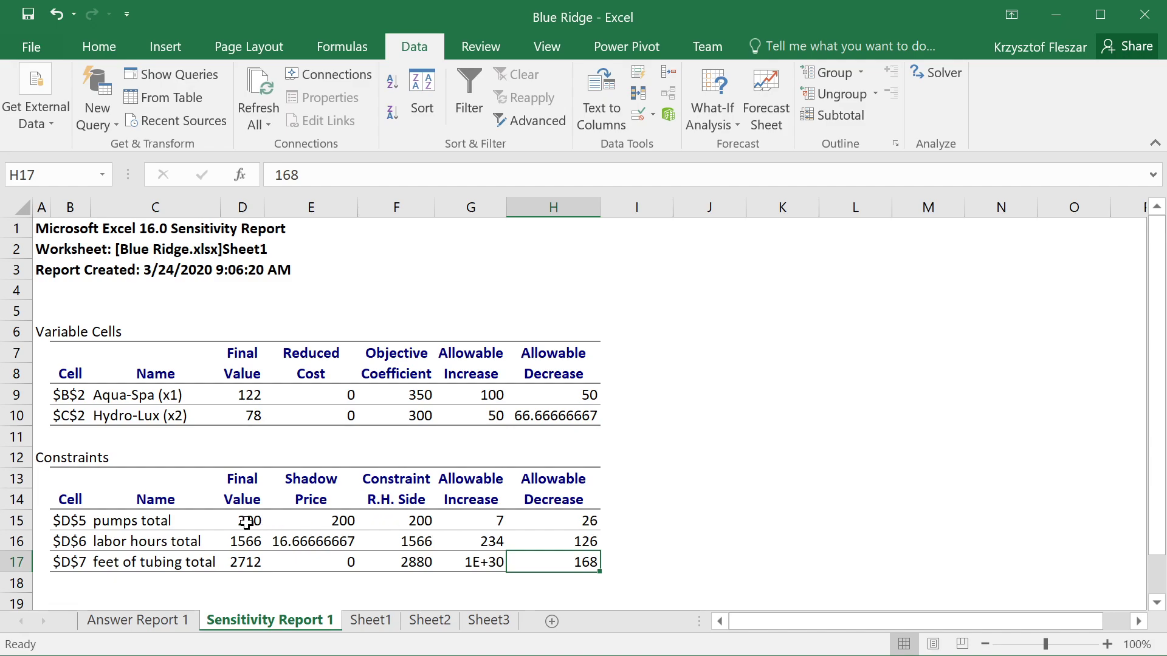
Compare the pumps right-hand side with the optimal production quantities and the pumps shadow price
{"action": "left_click", "coordinate": [394, 521]}
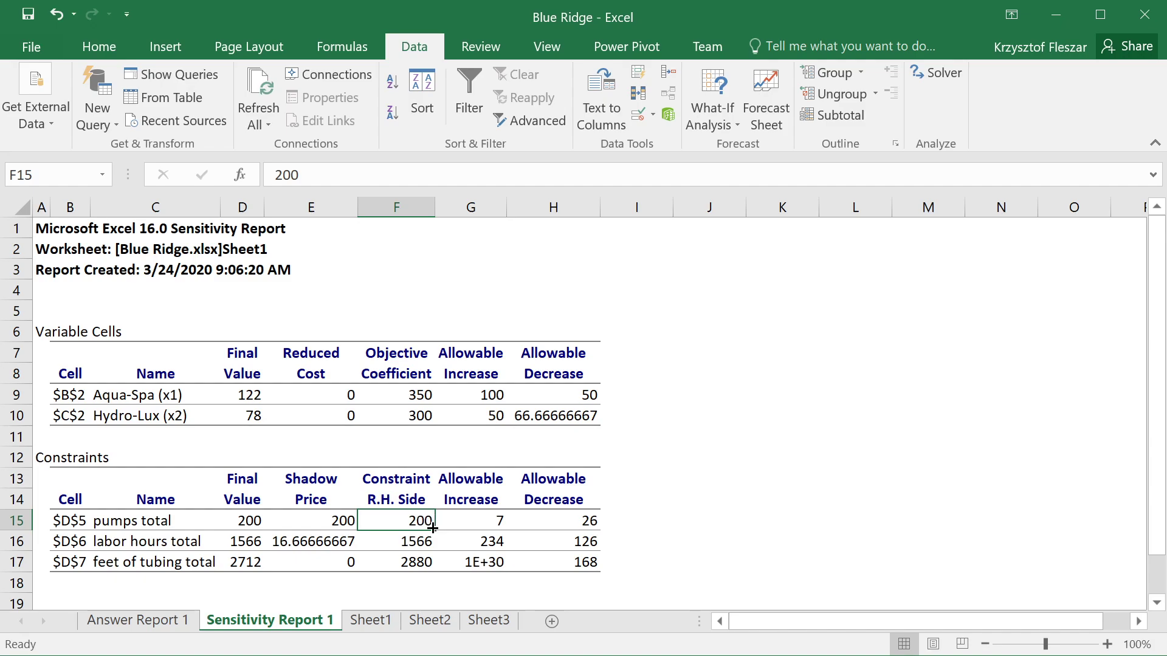
{"action": "left_click_drag", "start_coordinate": [241, 394], "coordinate": [244, 414]}
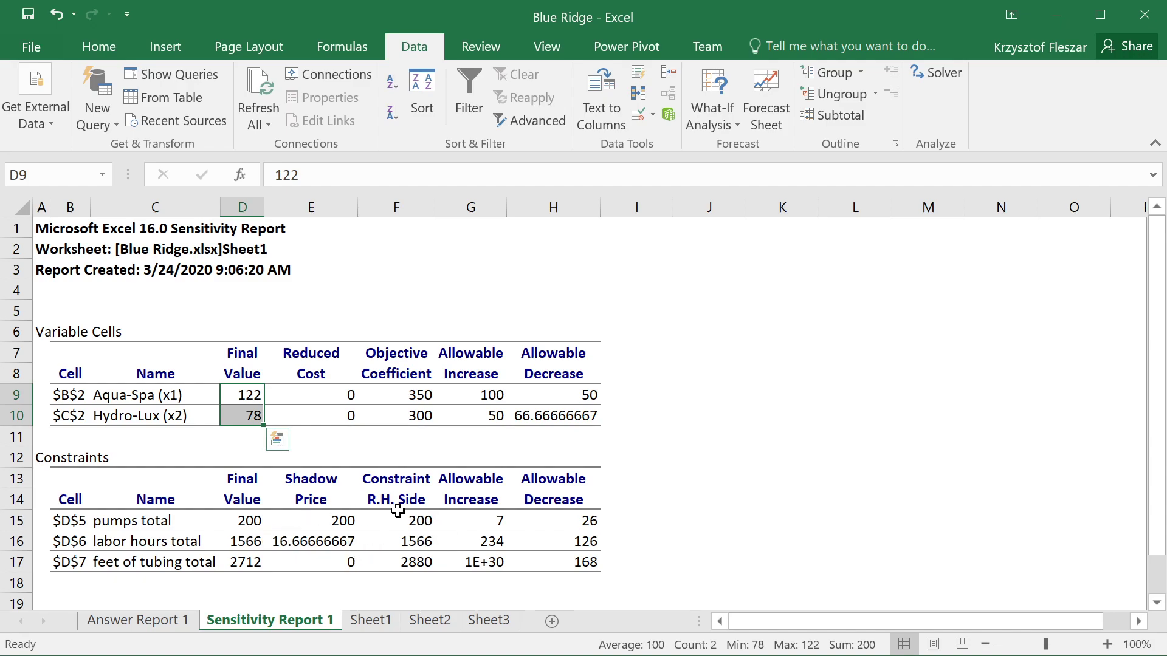
{"action": "left_click", "coordinate": [341, 515]}
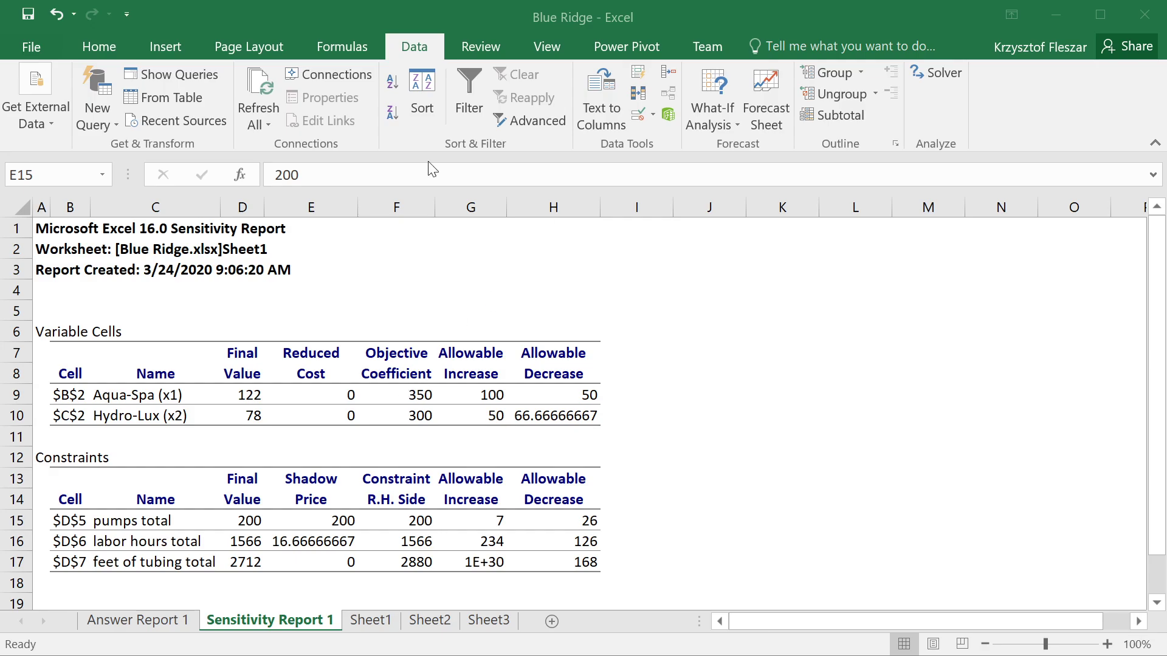
Switch to the PowerPoint slide on using shadow prices and add two new bullet lines below question Q3
{"action": "key", "text": "alt+Tab"}
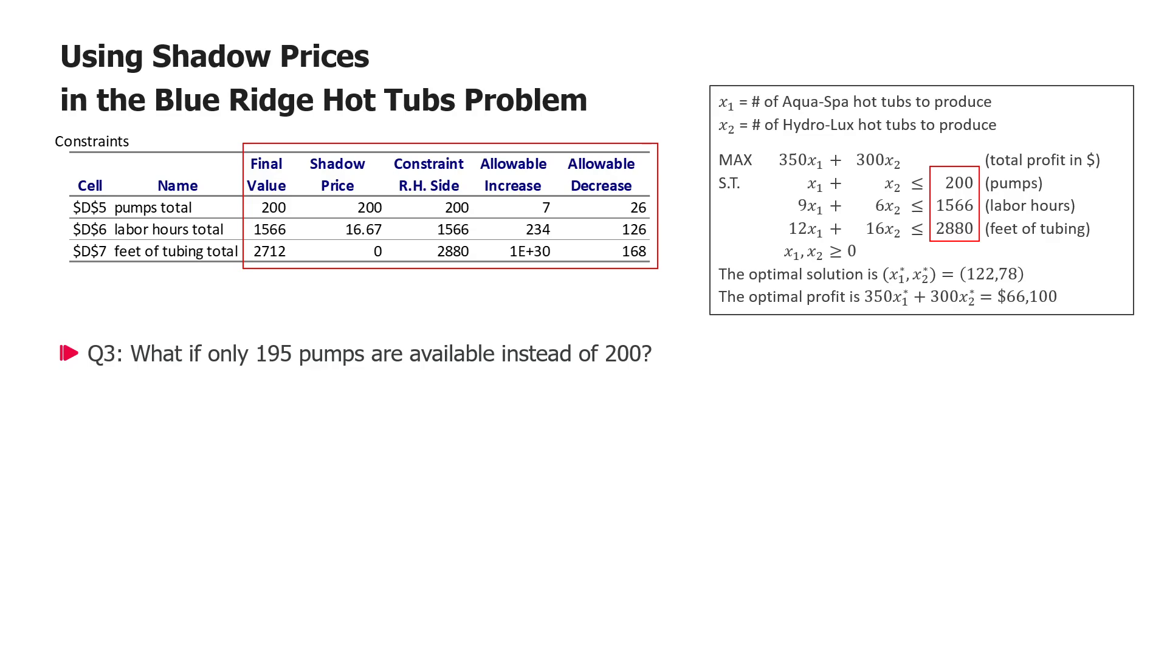
{"action": "left_click", "coordinate": [673, 373]}
{"action": "key", "text": "Return"}
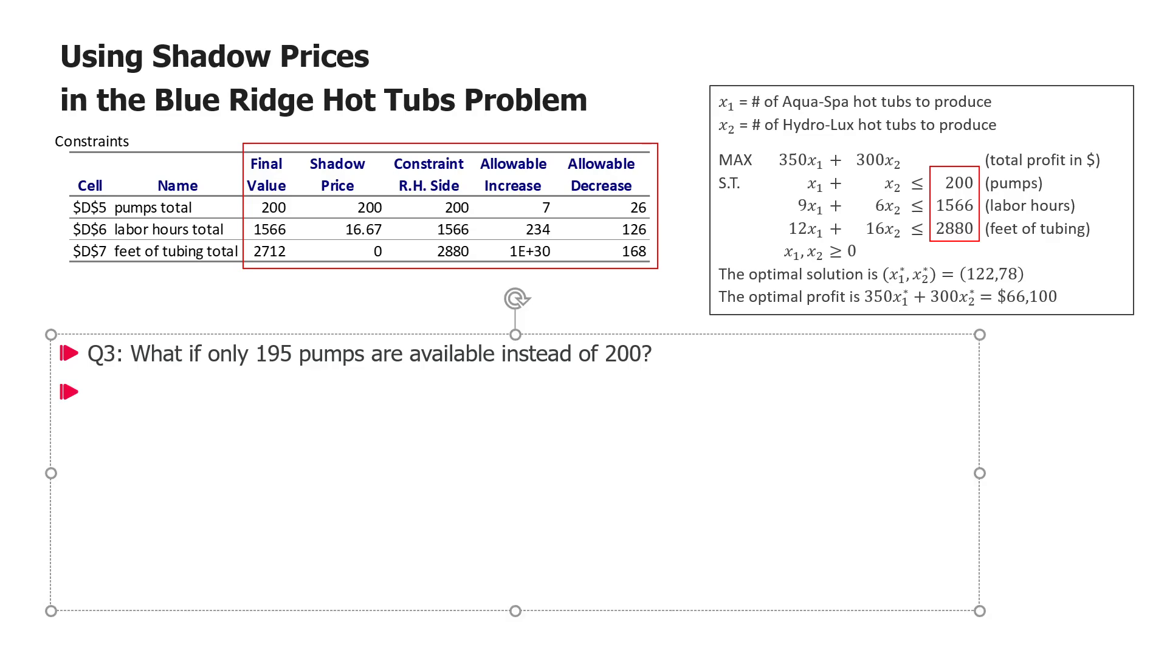
{"action": "key", "text": "Return"}
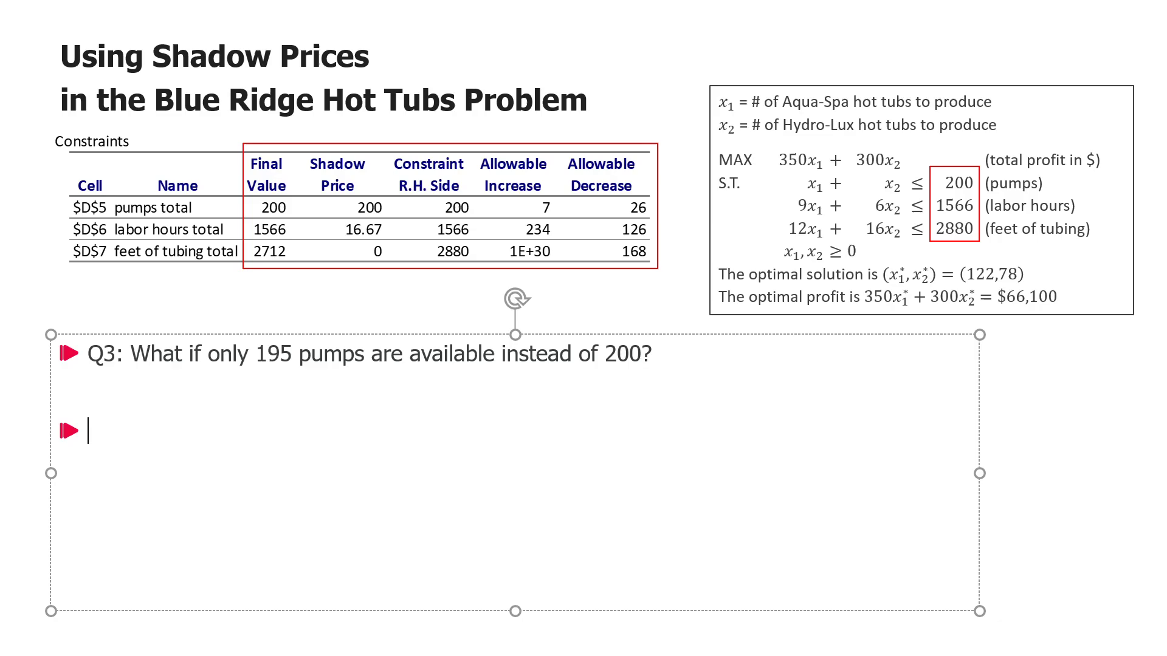